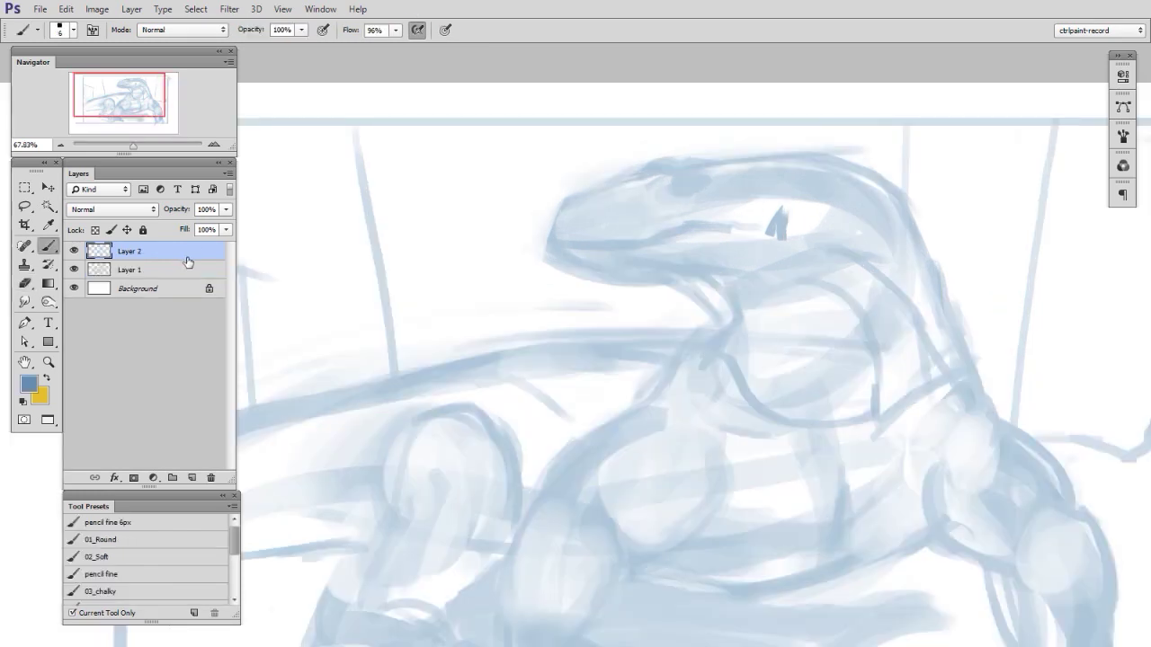
# Step: Fade the rough sketch on Layer 1 to 64% opacity
pyautogui.click(225, 209)
pyautogui.moveTo(213, 227); pyautogui.dragTo(193, 227)
pyautogui.click(179, 269)
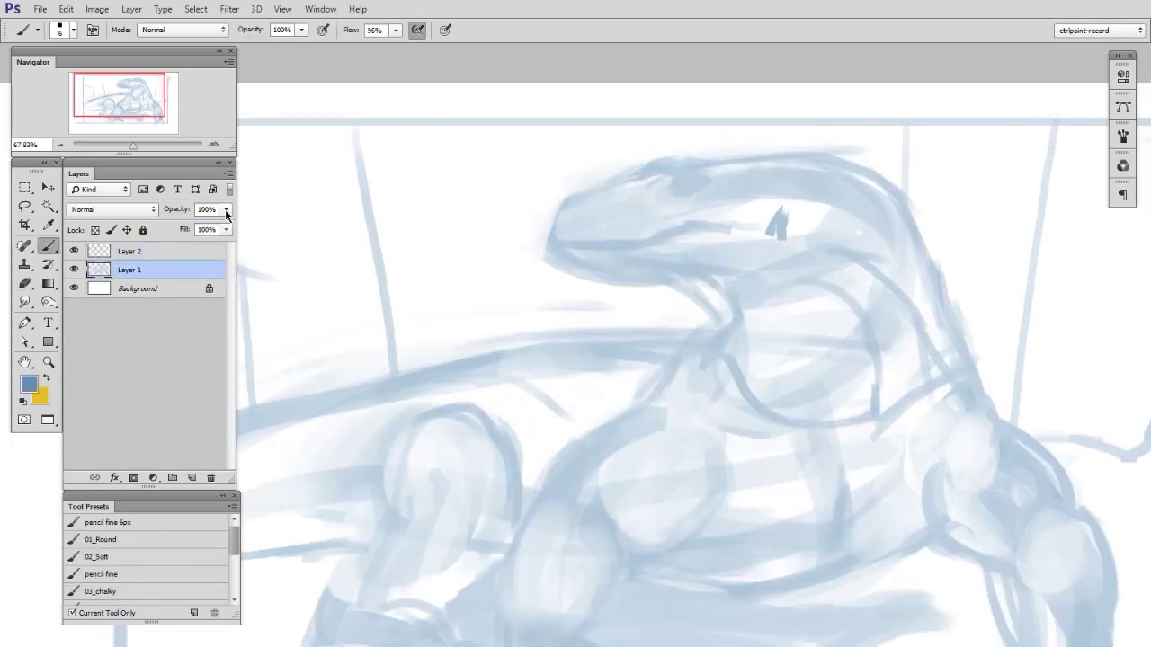
pyautogui.click(225, 209)
pyautogui.moveTo(201, 226); pyautogui.dragTo(199, 226)
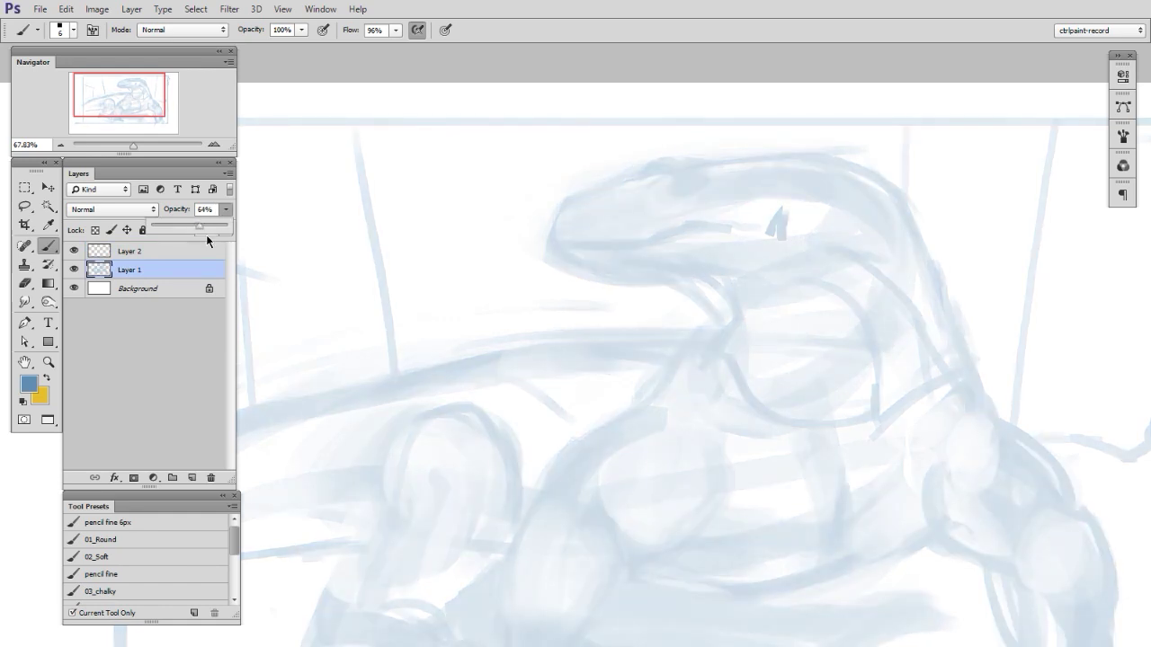
# Step: Draw the lizard's eye on Layer 2 over the faded sketch using the 6 px brush
pyautogui.moveTo(738, 372); pyautogui.dragTo(769, 426)
pyautogui.moveTo(770, 427); pyautogui.dragTo(765, 438)
pyautogui.click(148, 253)
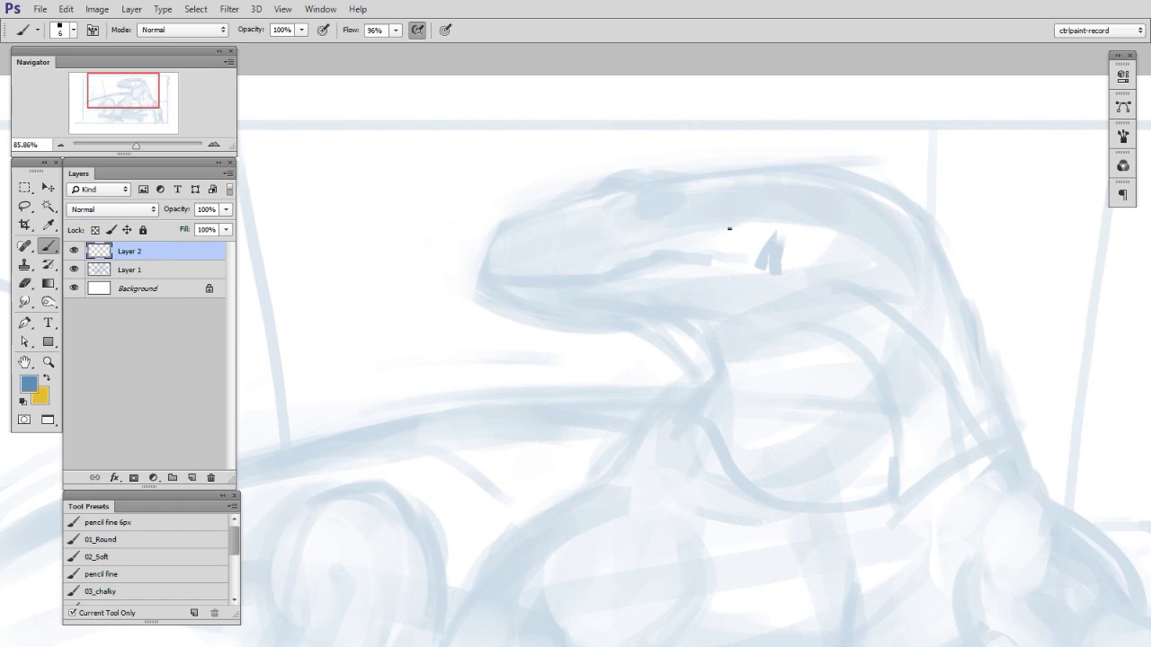
pyautogui.moveTo(642, 208); pyautogui.dragTo(682, 203)
pyautogui.moveTo(653, 214)
pyautogui.mouseDown()
pyautogui.moveTo(679, 206)
pyautogui.moveTo(652, 214)
pyautogui.mouseUp()
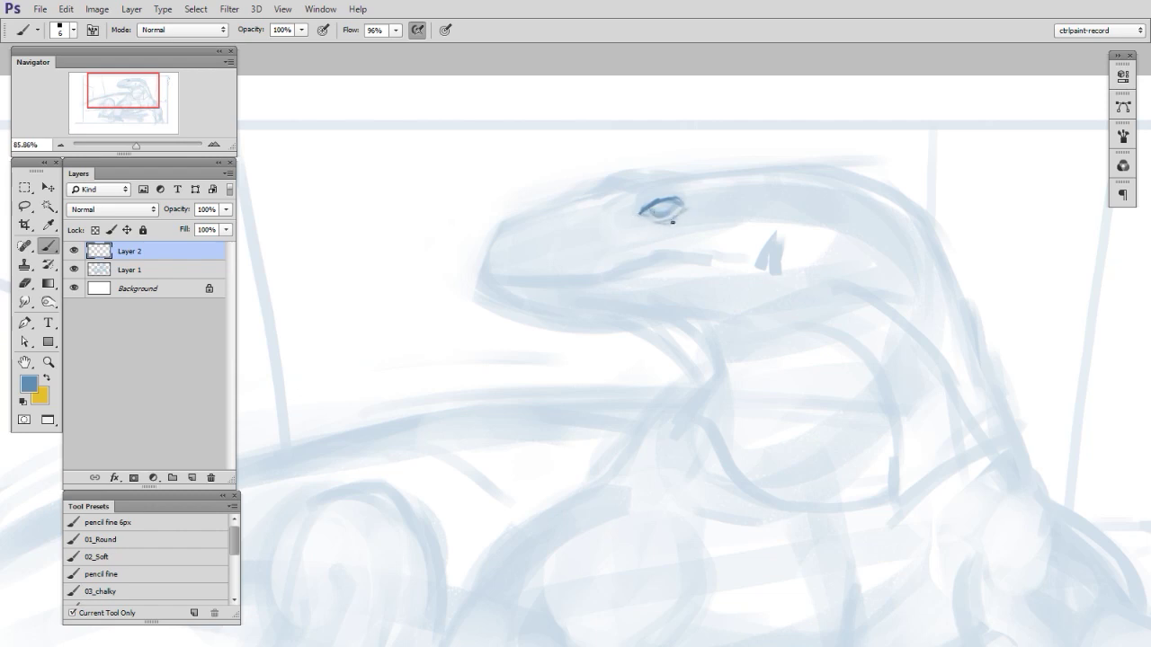
# Step: Clean up the drawn eye with the Eraser and adjust its placement on the head with Free Transform
pyautogui.press('e')
pyautogui.hotkey('ctrl', 't')
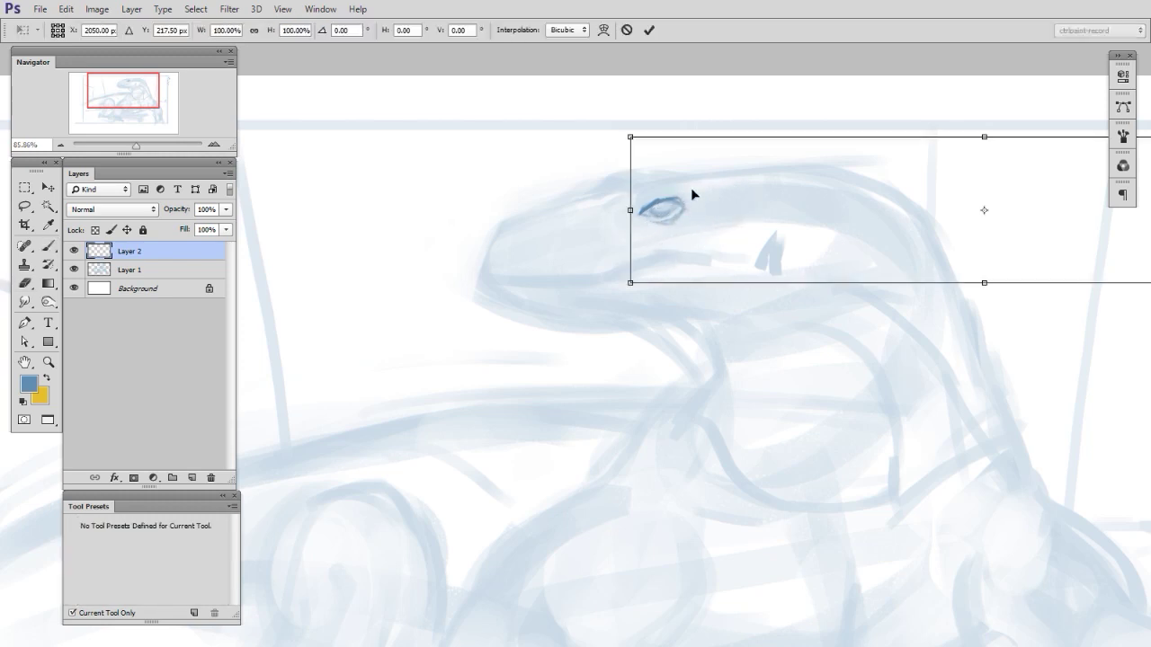
pyautogui.press('Return')
pyautogui.press('b')
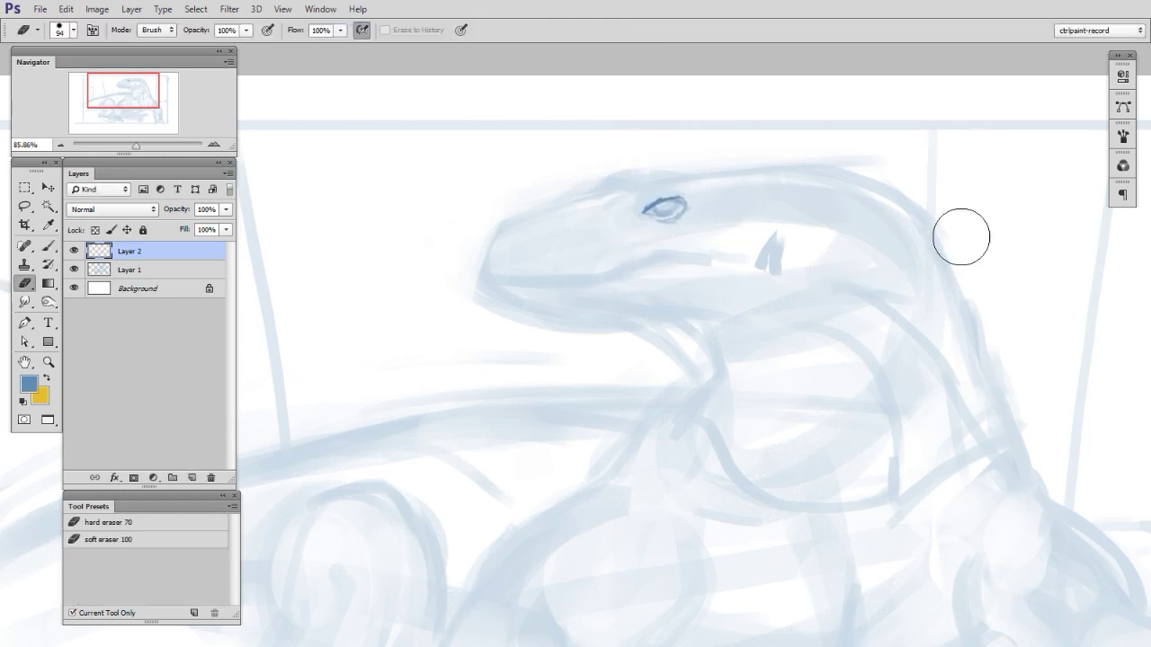
# Step: On a new layer, draw the brow ridge, the upper snout outline and the mouth line
pyautogui.hotkey('ctrl', 'shift', 'alt', 'n')
pyautogui.moveTo(688, 177); pyautogui.dragTo(635, 189)
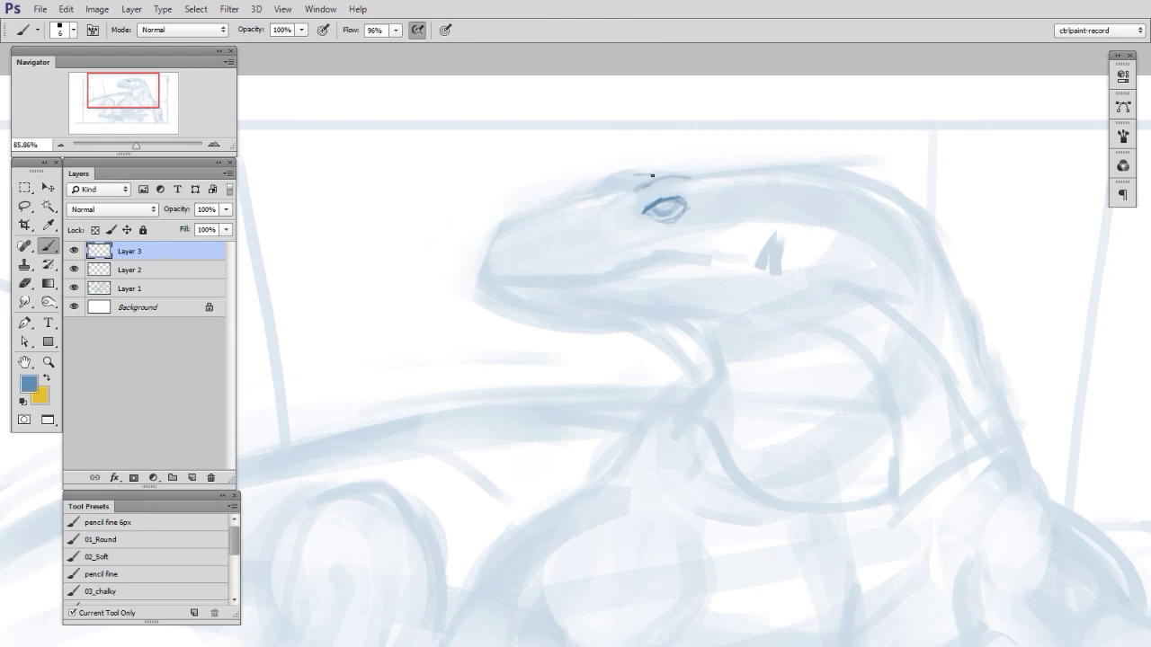
pyautogui.moveTo(577, 194)
pyautogui.mouseDown()
pyautogui.moveTo(620, 175)
pyautogui.moveTo(664, 178)
pyautogui.mouseUp()
pyautogui.moveTo(478, 281)
pyautogui.mouseDown()
pyautogui.moveTo(503, 227)
pyautogui.moveTo(579, 196)
pyautogui.mouseUp()
pyautogui.moveTo(514, 216); pyautogui.dragTo(611, 194)
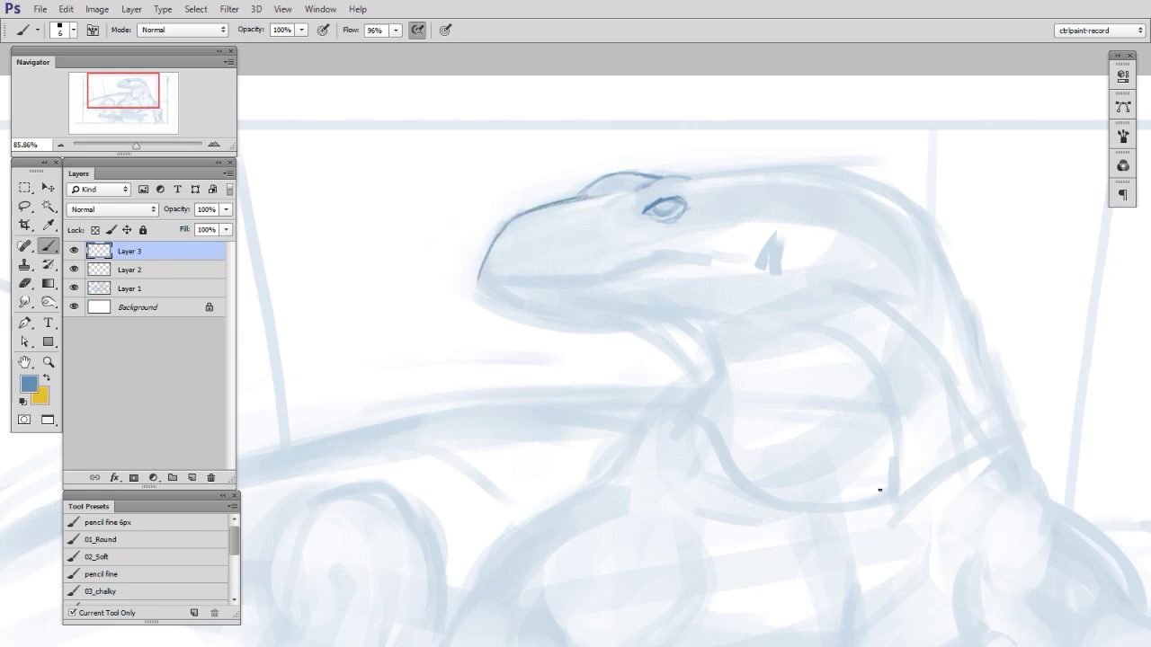
pyautogui.moveTo(884, 552); pyautogui.dragTo(894, 523)
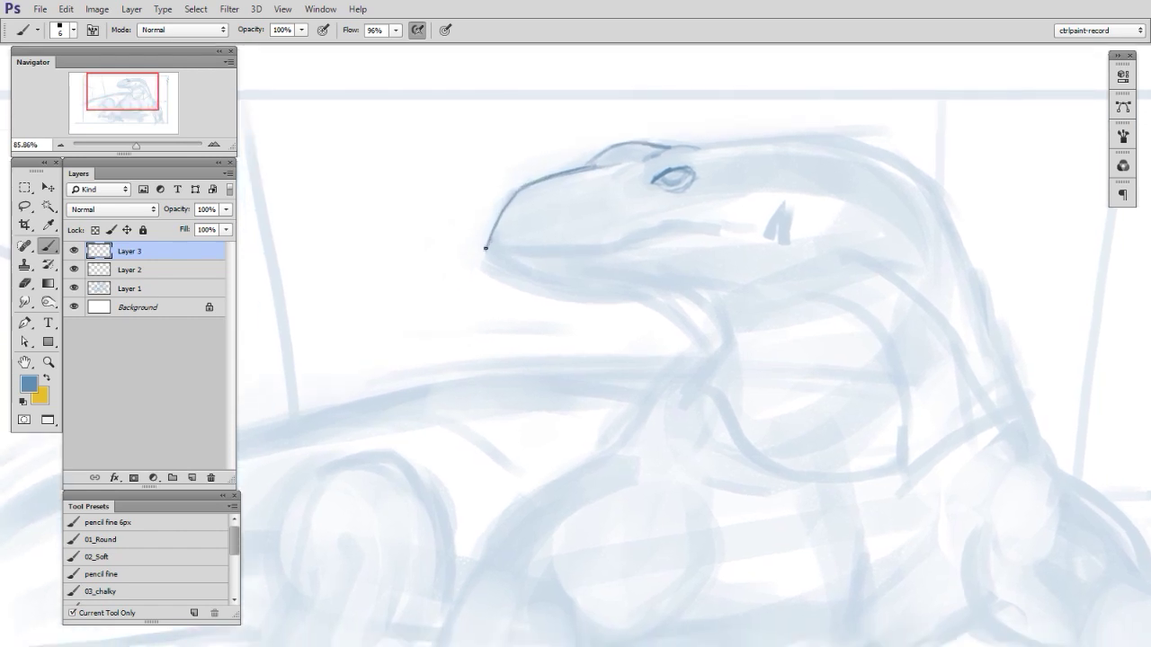
pyautogui.moveTo(486, 249); pyautogui.dragTo(732, 236)
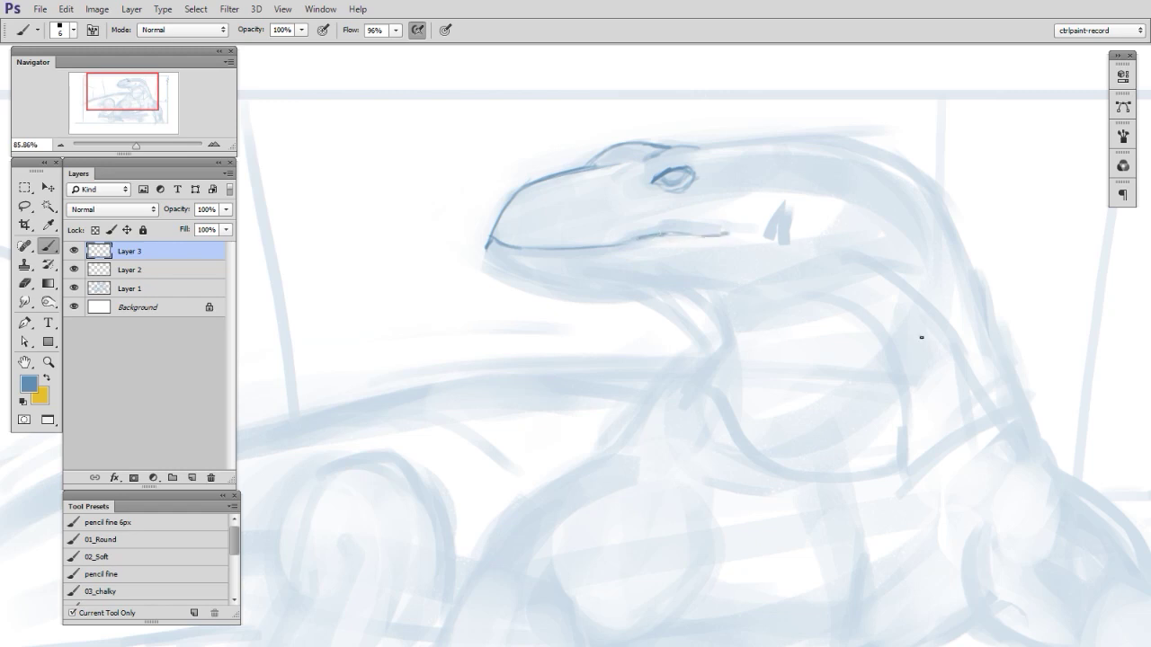
# Step: On another new layer, draw the chin and the front part of the lower jaw contour
pyautogui.hotkey('ctrl', 'shift', 'alt', 'n')
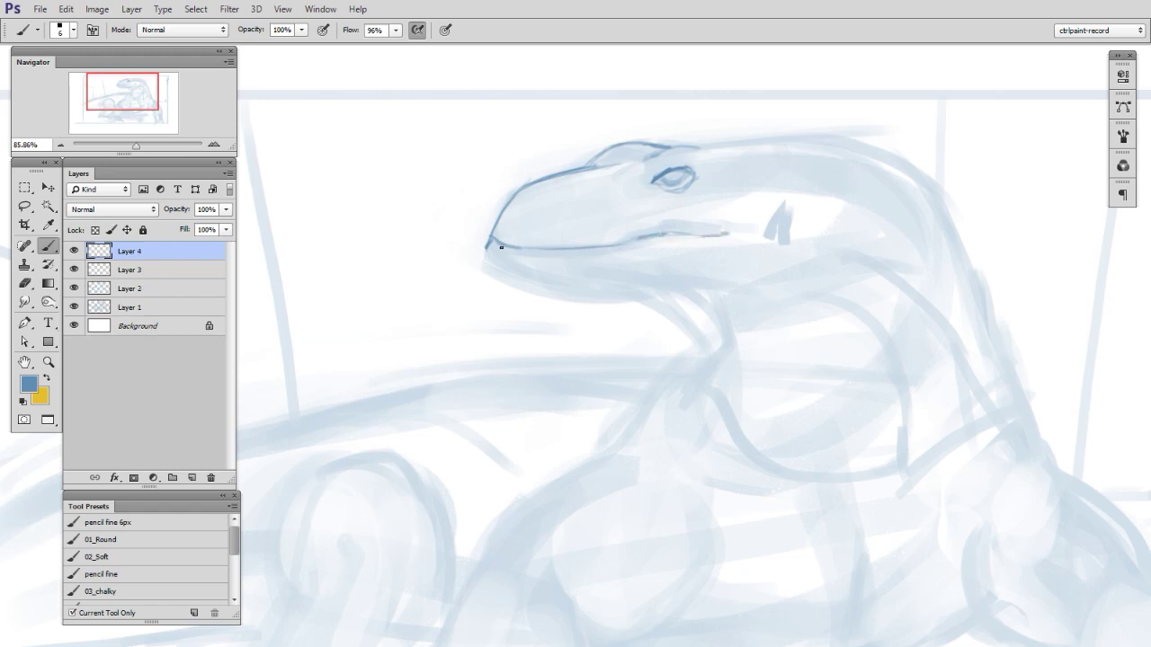
pyautogui.moveTo(487, 249); pyautogui.dragTo(552, 280)
pyautogui.press('r')
pyautogui.moveTo(771, 364); pyautogui.dragTo(881, 216)
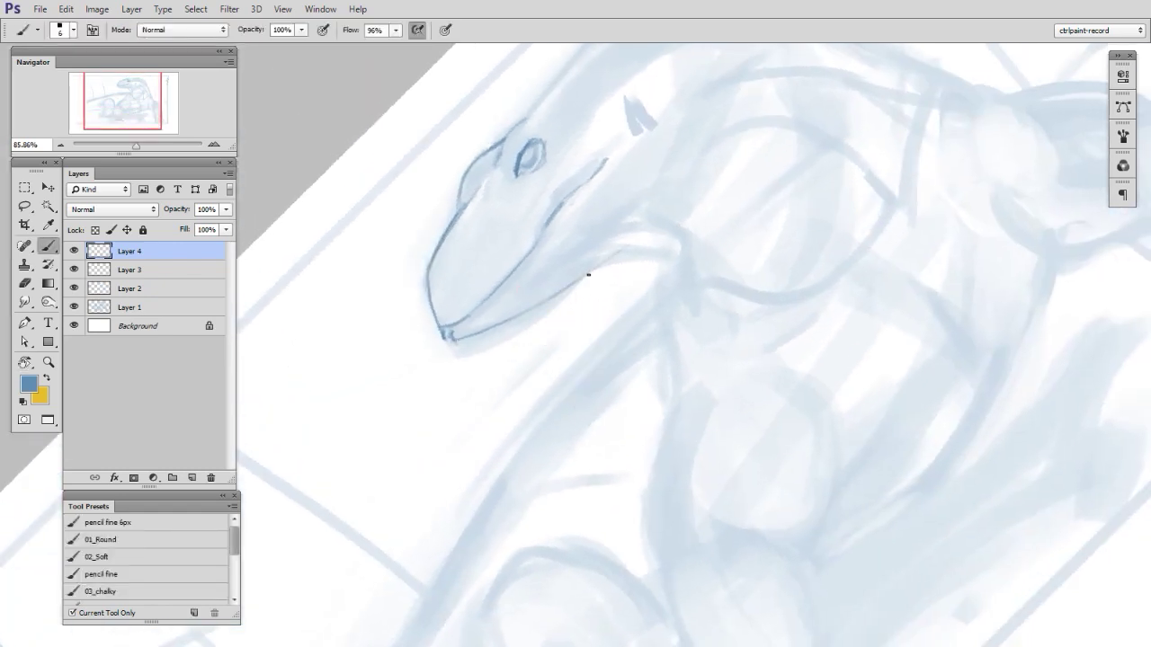
pyautogui.moveTo(517, 310); pyautogui.dragTo(707, 160)
pyautogui.moveTo(561, 278); pyautogui.dragTo(672, 218)
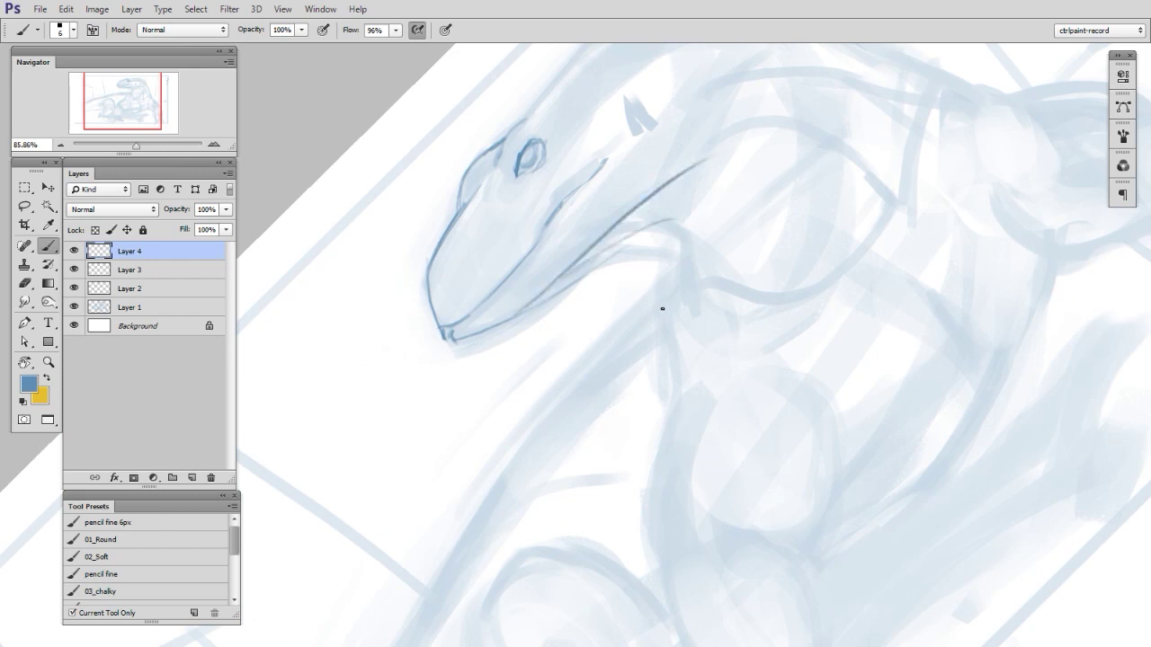
pyautogui.hotkey('ctrl', 'alt', 'z')
pyautogui.hotkey('ctrl', 'alt', 'z')
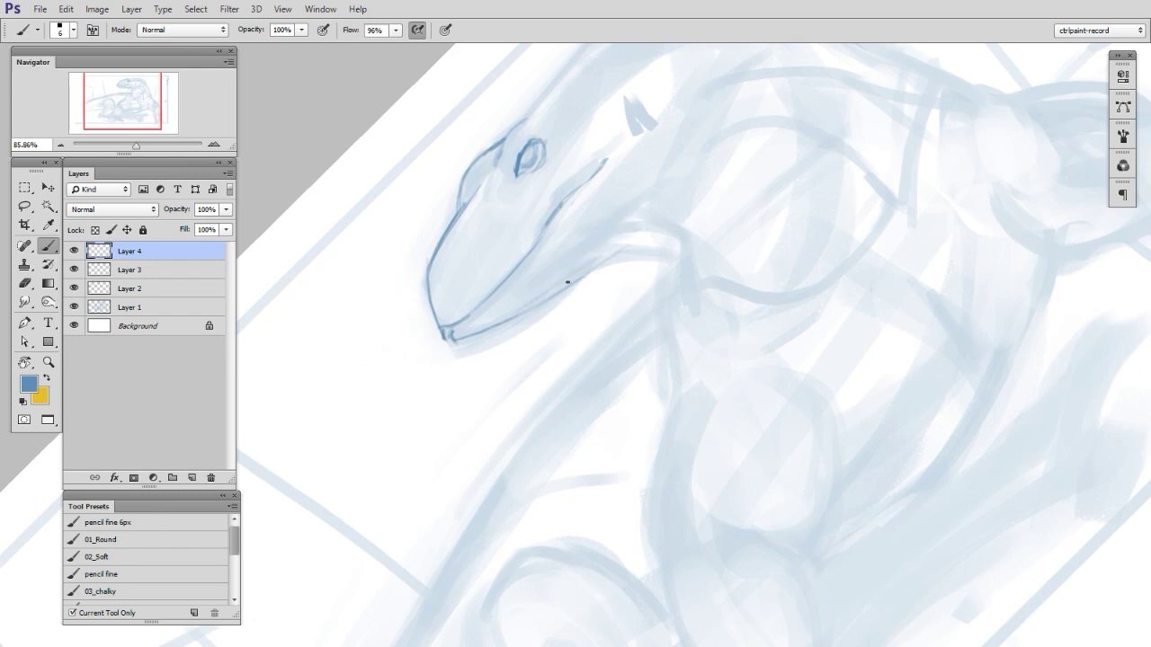
# Step: Extend the lower jaw line back toward the neck and draw the front edge of the throat
pyautogui.moveTo(594, 259)
pyautogui.mouseDown()
pyautogui.moveTo(698, 167)
pyautogui.moveTo(667, 220)
pyautogui.mouseUp()
pyautogui.press('Escape')
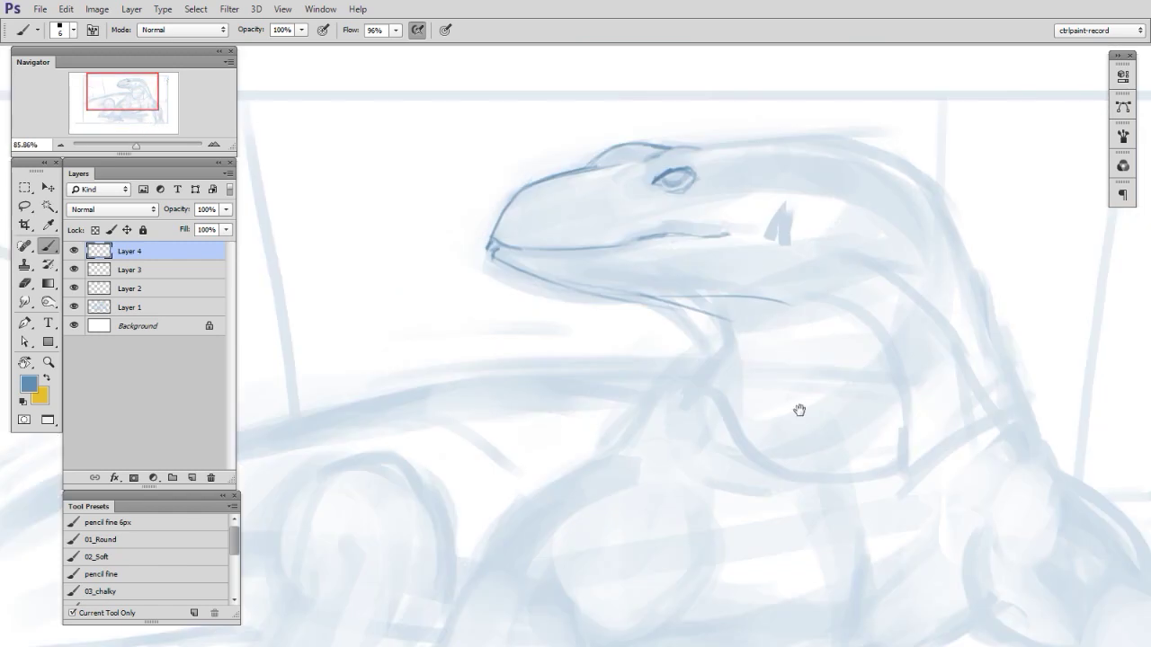
pyautogui.moveTo(799, 410)
pyautogui.mouseDown()
pyautogui.moveTo(779, 412)
pyautogui.moveTo(793, 417)
pyautogui.mouseUp()
pyautogui.moveTo(654, 300)
pyautogui.mouseDown()
pyautogui.moveTo(698, 345)
pyautogui.moveTo(713, 346)
pyautogui.moveTo(698, 352)
pyautogui.mouseUp()
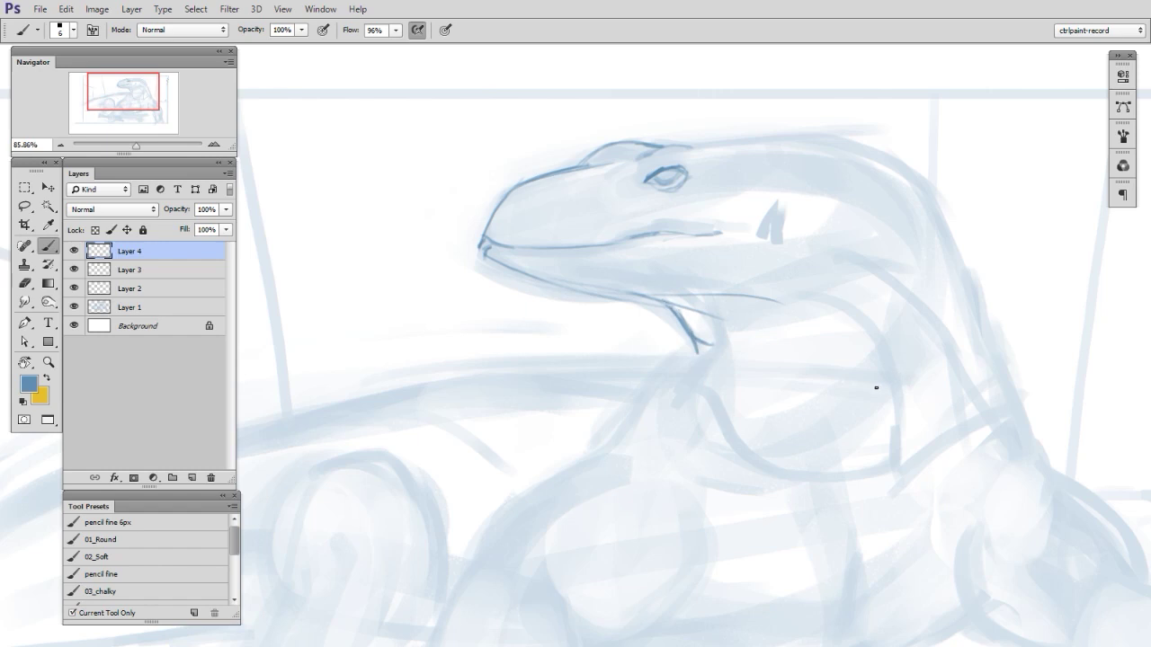
# Step: Continue the jaw line across the neck and down its side toward the shoulder
pyautogui.moveTo(853, 369); pyautogui.dragTo(850, 372)
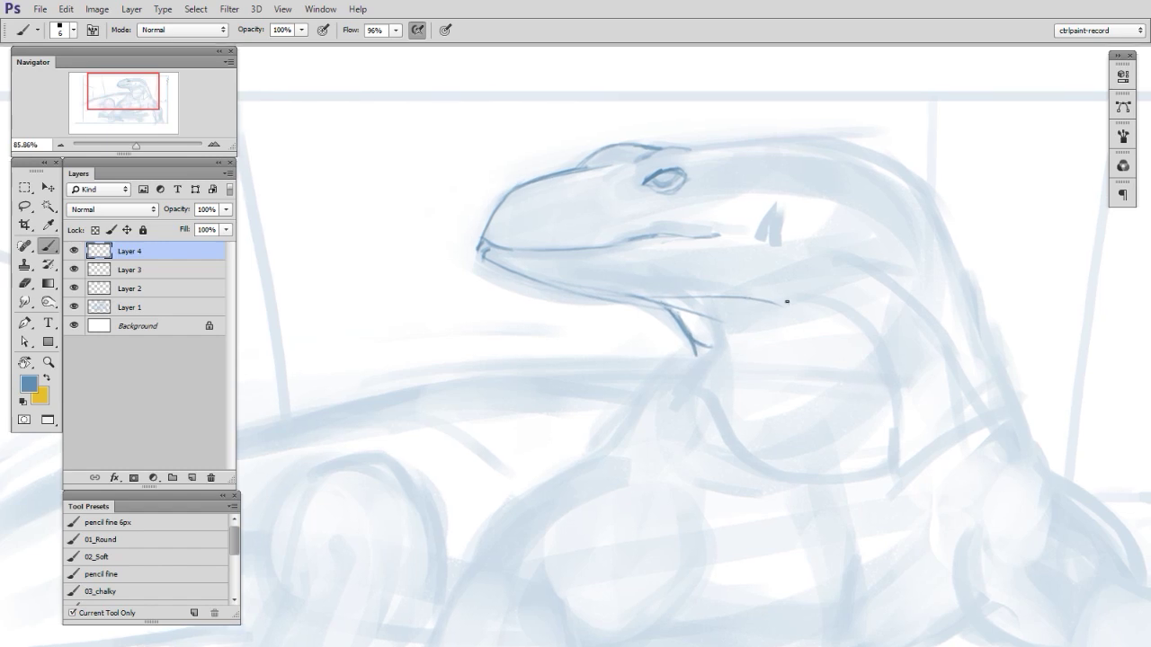
pyautogui.moveTo(752, 300)
pyautogui.mouseDown()
pyautogui.moveTo(905, 334)
pyautogui.moveTo(965, 398)
pyautogui.mouseUp()
pyautogui.moveTo(887, 287); pyautogui.dragTo(969, 407)
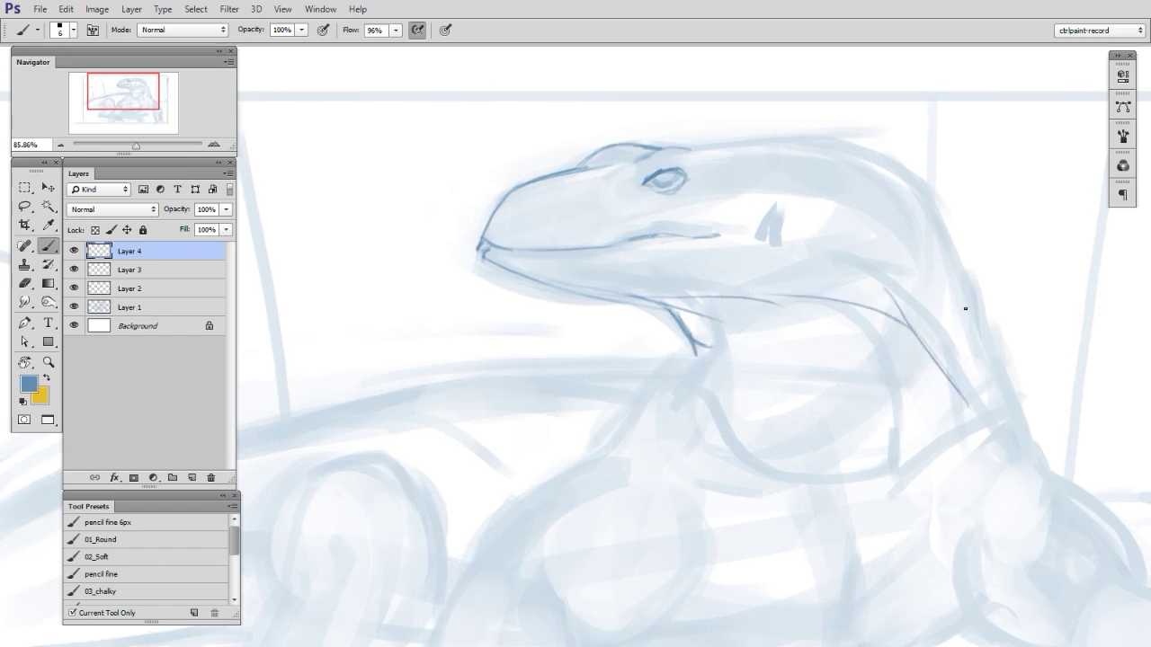
# Step: Draw the contour over the top of the head and down the back of the neck to the shoulder
pyautogui.moveTo(832, 148); pyautogui.dragTo(955, 281)
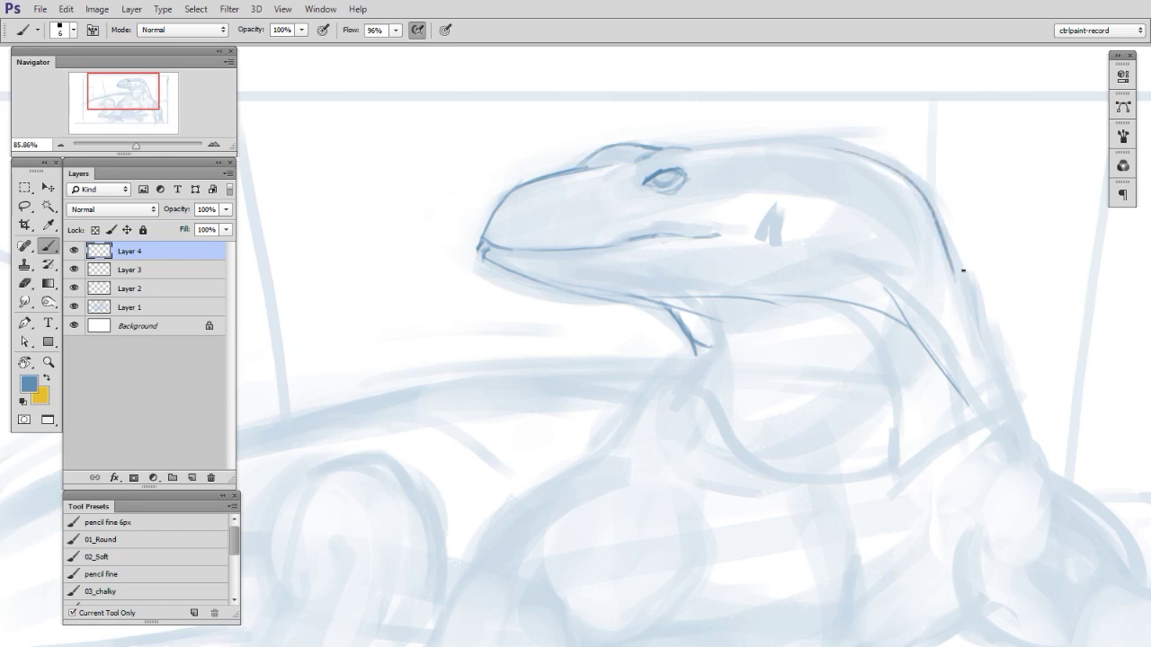
pyautogui.moveTo(947, 239); pyautogui.dragTo(1004, 388)
pyautogui.moveTo(931, 183); pyautogui.dragTo(1015, 401)
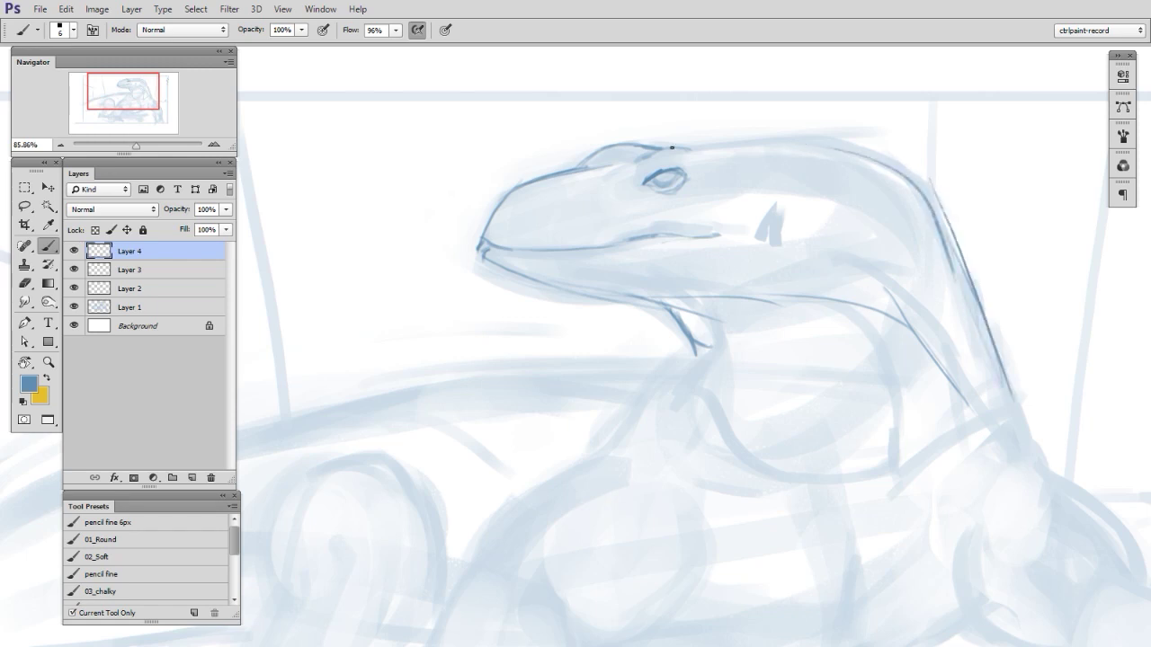
pyautogui.moveTo(725, 145)
pyautogui.mouseDown()
pyautogui.moveTo(885, 159)
pyautogui.moveTo(939, 198)
pyautogui.mouseUp()
pyautogui.moveTo(754, 133); pyautogui.dragTo(834, 141)
pyautogui.moveTo(686, 142)
pyautogui.mouseDown()
pyautogui.moveTo(738, 139)
pyautogui.moveTo(962, 229)
pyautogui.mouseUp()
# Step: Strengthen the bend at the back of the neck and erase the stray strokes around it
pyautogui.press('e')
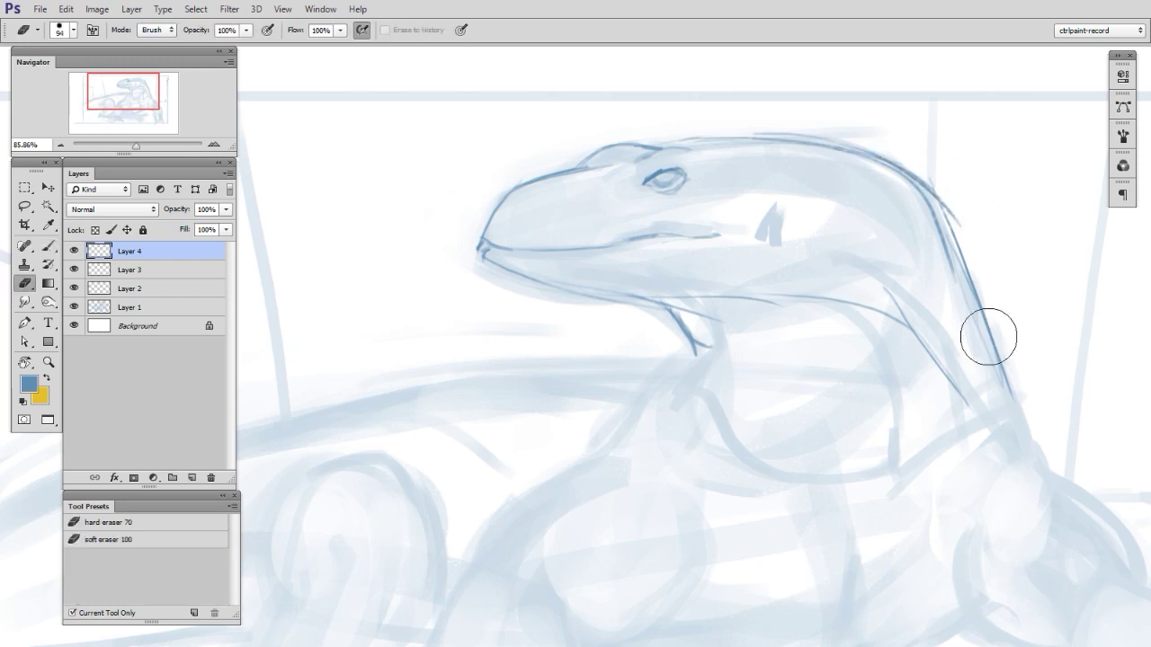
pyautogui.press('b')
pyautogui.moveTo(931, 189); pyautogui.dragTo(967, 268)
pyautogui.press('e')
pyautogui.moveTo(936, 212); pyautogui.dragTo(941, 272)
pyautogui.moveTo(956, 189); pyautogui.dragTo(971, 227)
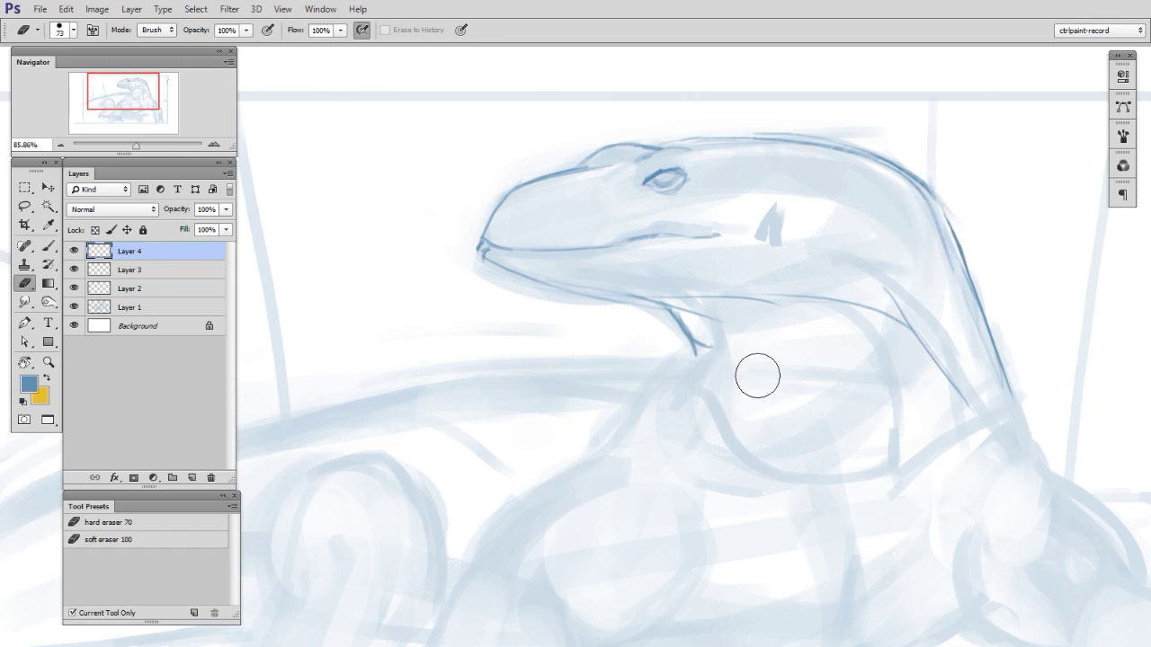
# Step: Erase the slanted throat strokes and redraw the front of the throat as a short, nearly vertical line
pyautogui.press('b')
pyautogui.moveTo(691, 321); pyautogui.dragTo(741, 370)
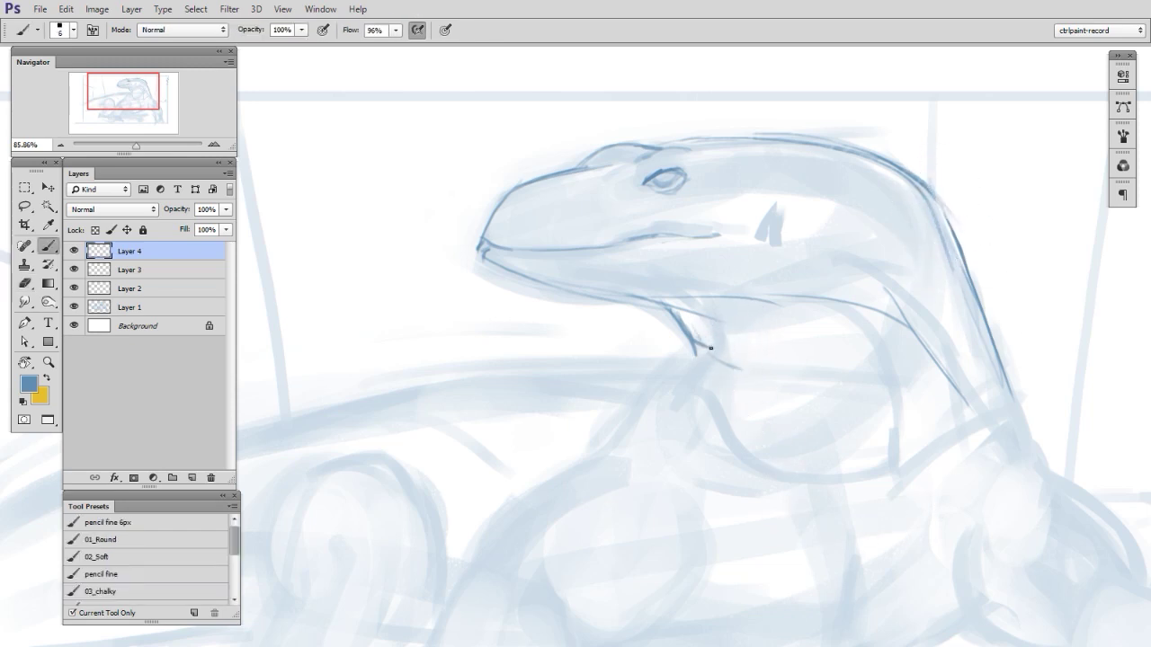
pyautogui.press('e')
pyautogui.press('b')
pyautogui.moveTo(683, 337); pyautogui.dragTo(704, 354)
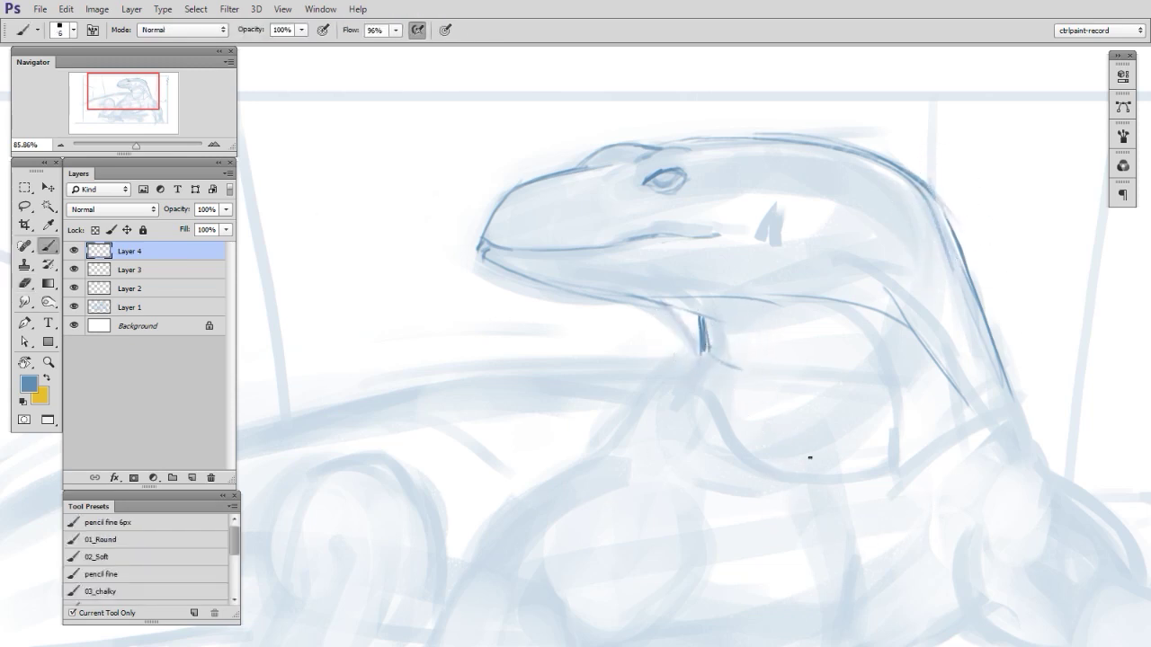
# Step: Extend the base of the throat down toward the shoulder and draw curved folds across the lower neck
pyautogui.hotkey('ctrl', 'space')
pyautogui.moveTo(836, 351)
pyautogui.mouseDown()
pyautogui.moveTo(750, 437)
pyautogui.moveTo(764, 405)
pyautogui.mouseUp()
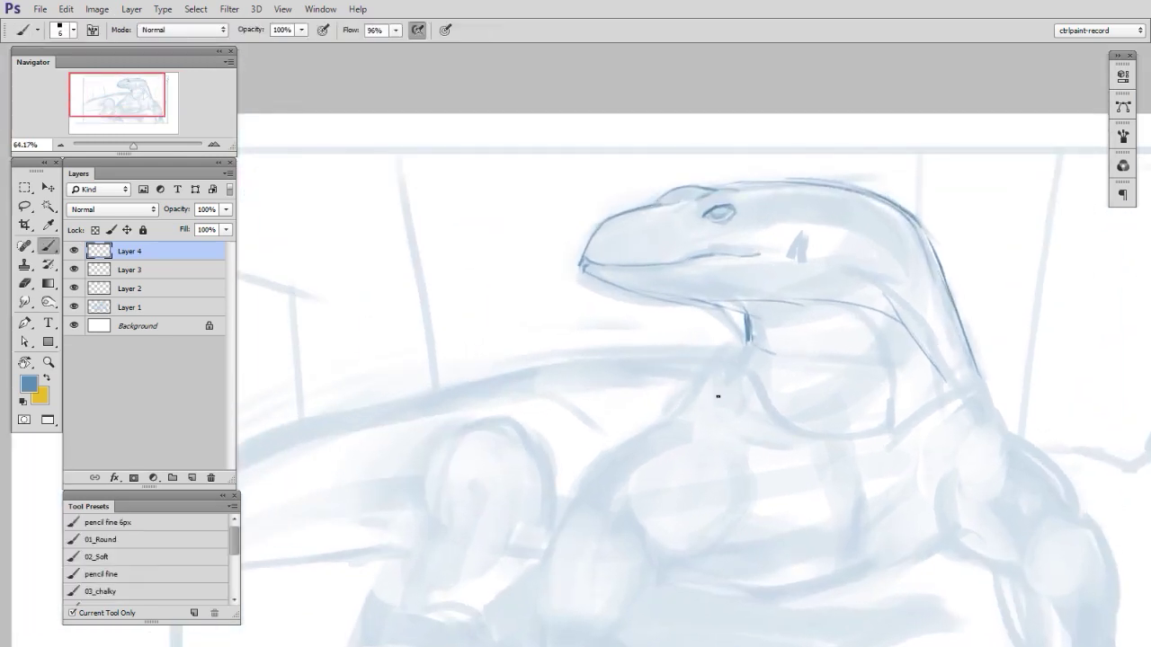
pyautogui.moveTo(753, 338)
pyautogui.mouseDown()
pyautogui.moveTo(832, 393)
pyautogui.moveTo(766, 360)
pyautogui.moveTo(730, 360)
pyautogui.mouseUp()
pyautogui.moveTo(747, 339); pyautogui.dragTo(731, 357)
pyautogui.moveTo(858, 473)
pyautogui.mouseDown()
pyautogui.moveTo(825, 493)
pyautogui.moveTo(828, 470)
pyautogui.mouseUp()
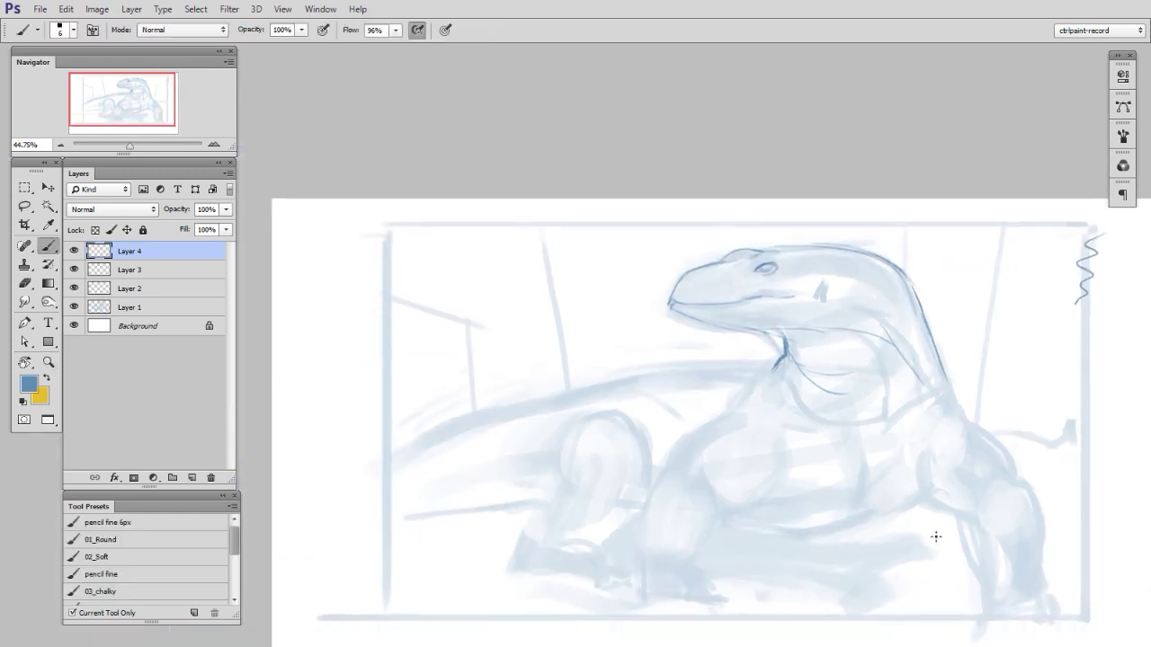
pyautogui.moveTo(936, 536); pyautogui.dragTo(985, 533)
pyautogui.moveTo(860, 462); pyautogui.dragTo(925, 561)
pyautogui.moveTo(819, 468); pyautogui.dragTo(903, 441)
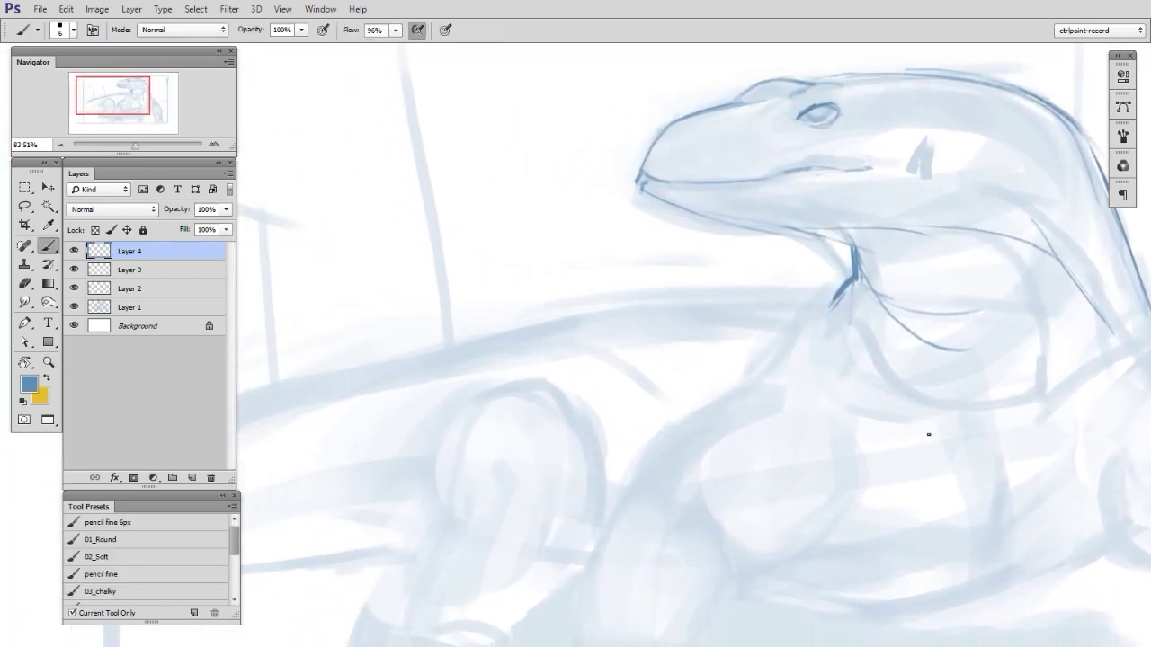
# Step: On a new layer, draw the long upper contour of the tail and back up to the throat
pyautogui.hotkey('ctrl', 'shift', 'alt', 'n')
pyautogui.moveTo(321, 381)
pyautogui.mouseDown()
pyautogui.moveTo(372, 376)
pyautogui.moveTo(556, 311)
pyautogui.moveTo(650, 303)
pyautogui.mouseUp()
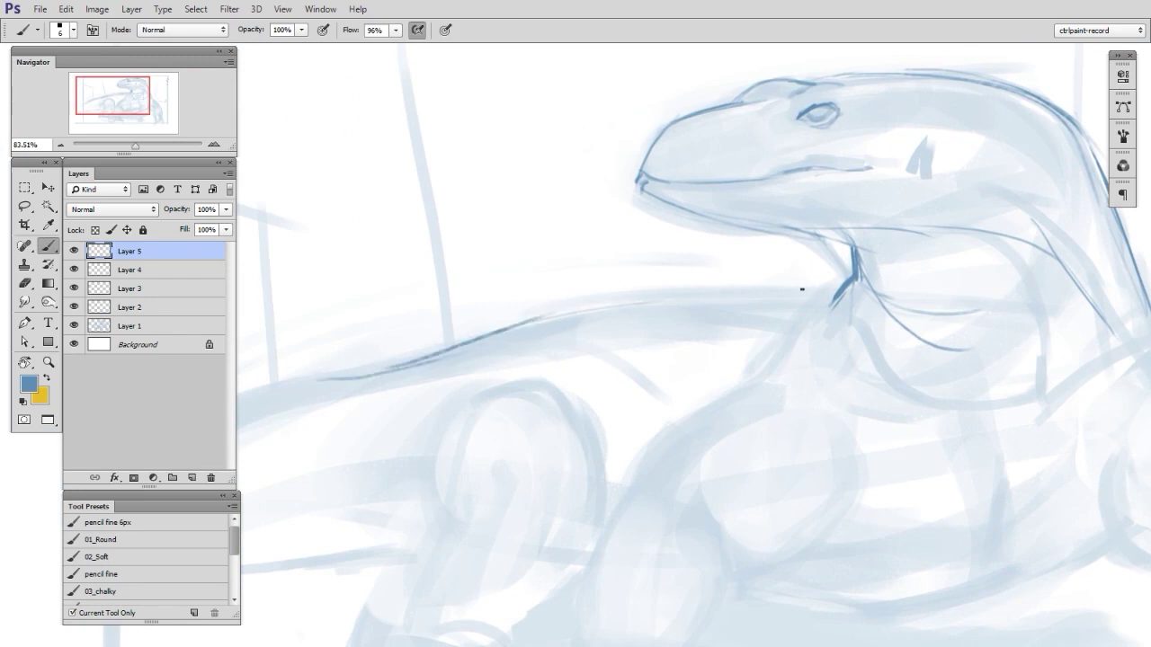
pyautogui.moveTo(540, 314)
pyautogui.mouseDown()
pyautogui.moveTo(764, 283)
pyautogui.moveTo(885, 293)
pyautogui.mouseUp()
pyautogui.moveTo(533, 316)
pyautogui.mouseDown()
pyautogui.moveTo(609, 298)
pyautogui.moveTo(871, 300)
pyautogui.mouseUp()
pyautogui.press('e')
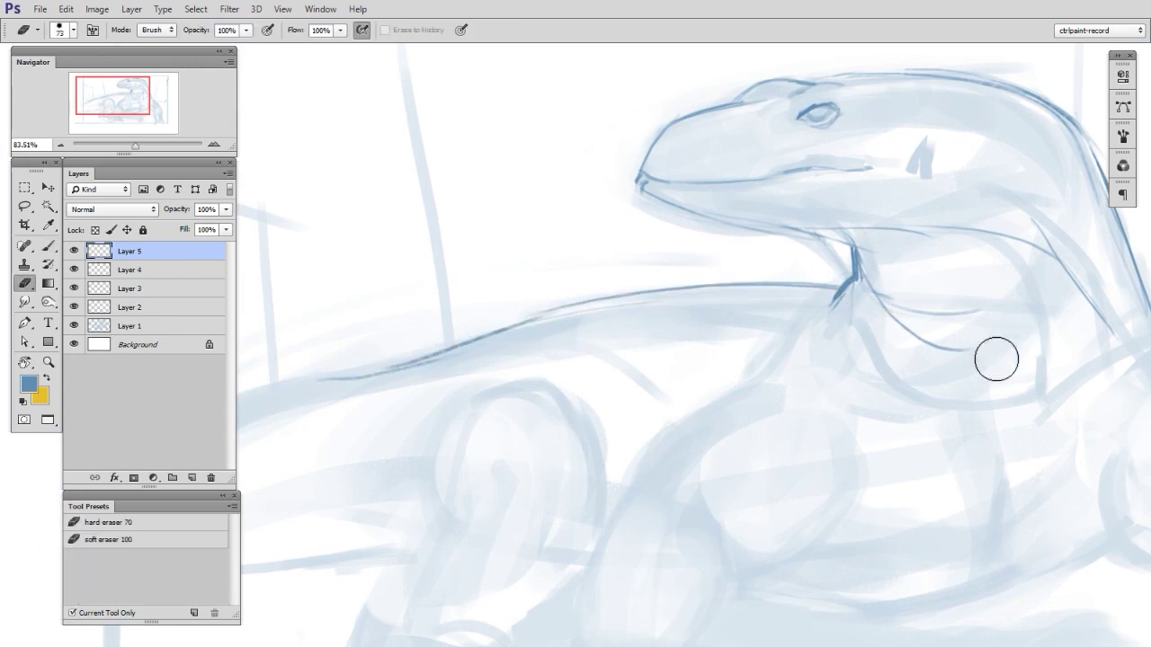
# Step: On another new layer, draw the line from the throat over the shoulder to the upper front leg
pyautogui.moveTo(912, 416); pyautogui.dragTo(871, 378)
pyautogui.hotkey('ctrl', 'shift', 'alt', 'n')
pyautogui.press('b')
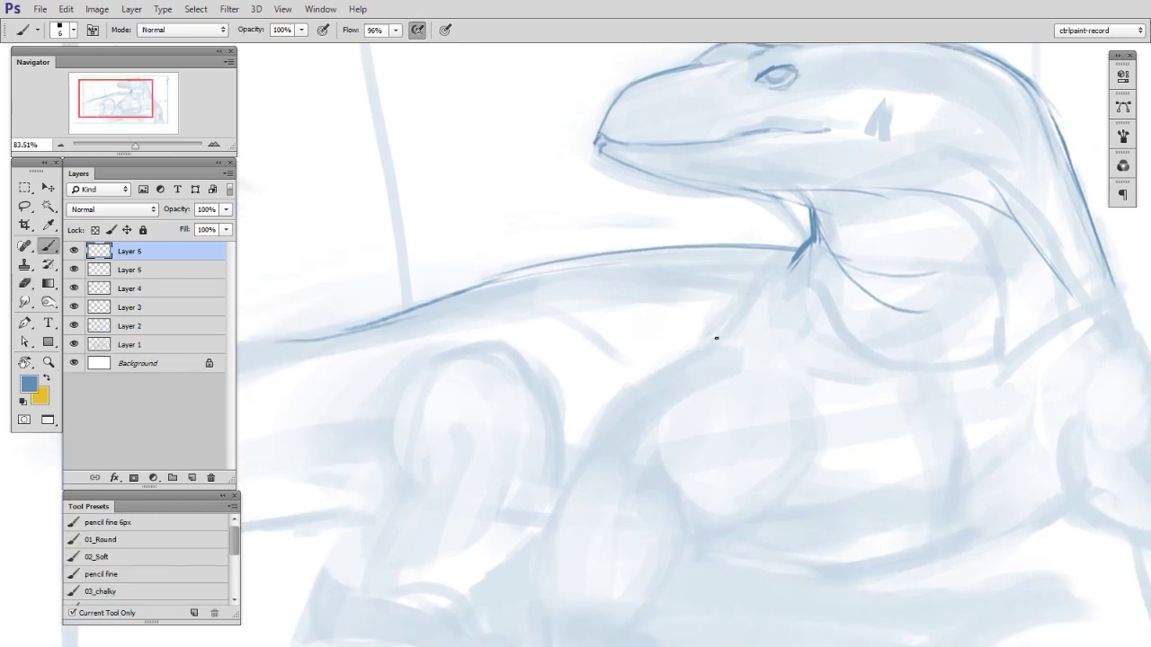
pyautogui.moveTo(716, 338)
pyautogui.mouseDown()
pyautogui.moveTo(820, 225)
pyautogui.moveTo(793, 247)
pyautogui.mouseUp()
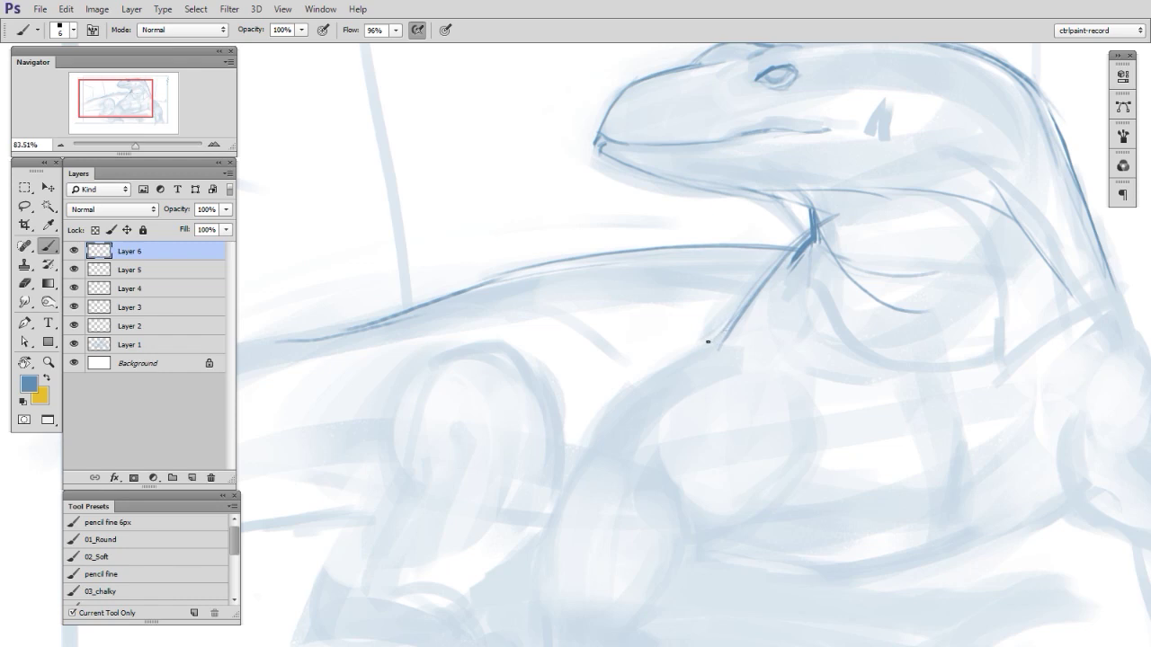
pyautogui.moveTo(740, 325)
pyautogui.mouseDown()
pyautogui.moveTo(606, 398)
pyautogui.moveTo(580, 457)
pyautogui.mouseUp()
pyautogui.moveTo(610, 388); pyautogui.dragTo(586, 448)
# Step: Tidy the upper front leg line with the Eraser and draw its outer contour down toward the foot
pyautogui.press('e')
pyautogui.moveTo(606, 377)
pyautogui.mouseDown()
pyautogui.moveTo(616, 390)
pyautogui.moveTo(592, 445)
pyautogui.mouseUp()
pyautogui.press('b')
pyautogui.moveTo(611, 419); pyautogui.dragTo(636, 315)
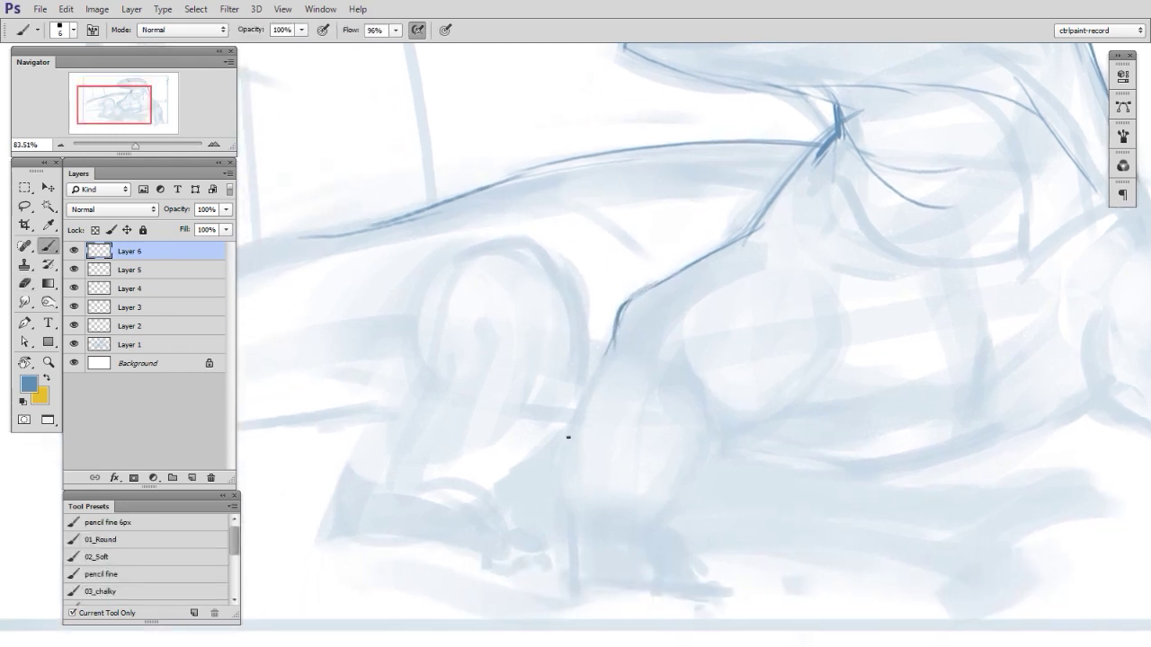
pyautogui.moveTo(576, 545)
pyautogui.mouseDown()
pyautogui.moveTo(618, 339)
pyautogui.moveTo(567, 491)
pyautogui.mouseUp()
pyautogui.moveTo(640, 372); pyautogui.dragTo(631, 317)
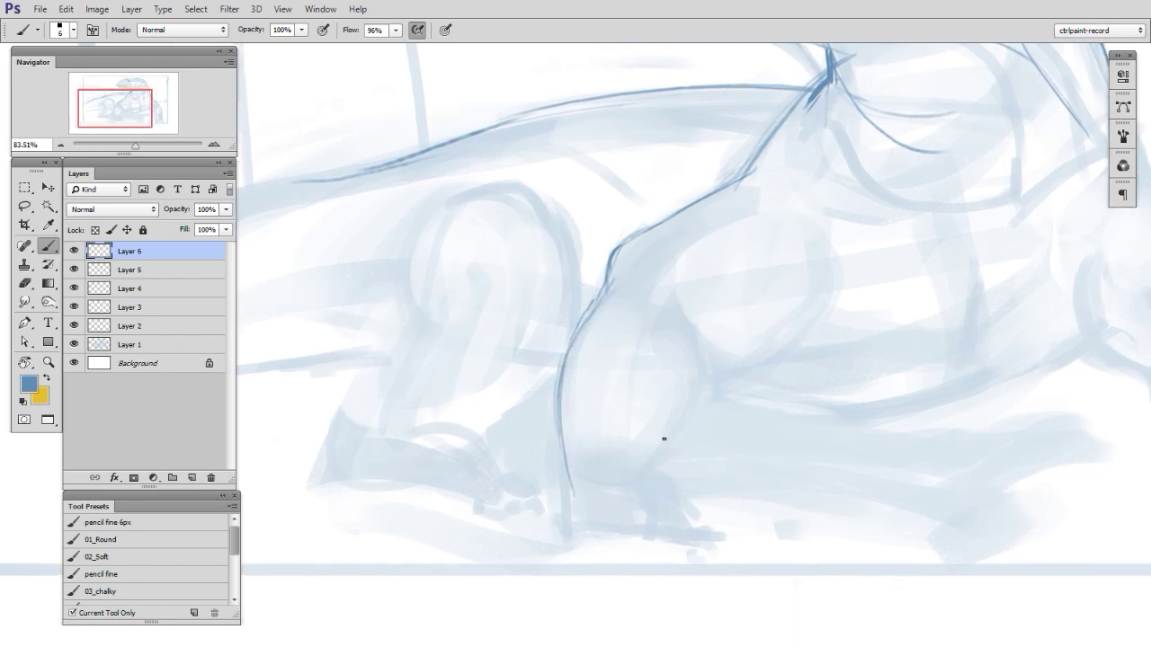
# Step: Draw the inner contour of the lower front leg, trim its upper end and add the chest line meeting it
pyautogui.moveTo(643, 469); pyautogui.dragTo(665, 443)
pyautogui.moveTo(693, 363); pyautogui.dragTo(648, 466)
pyautogui.press('e')
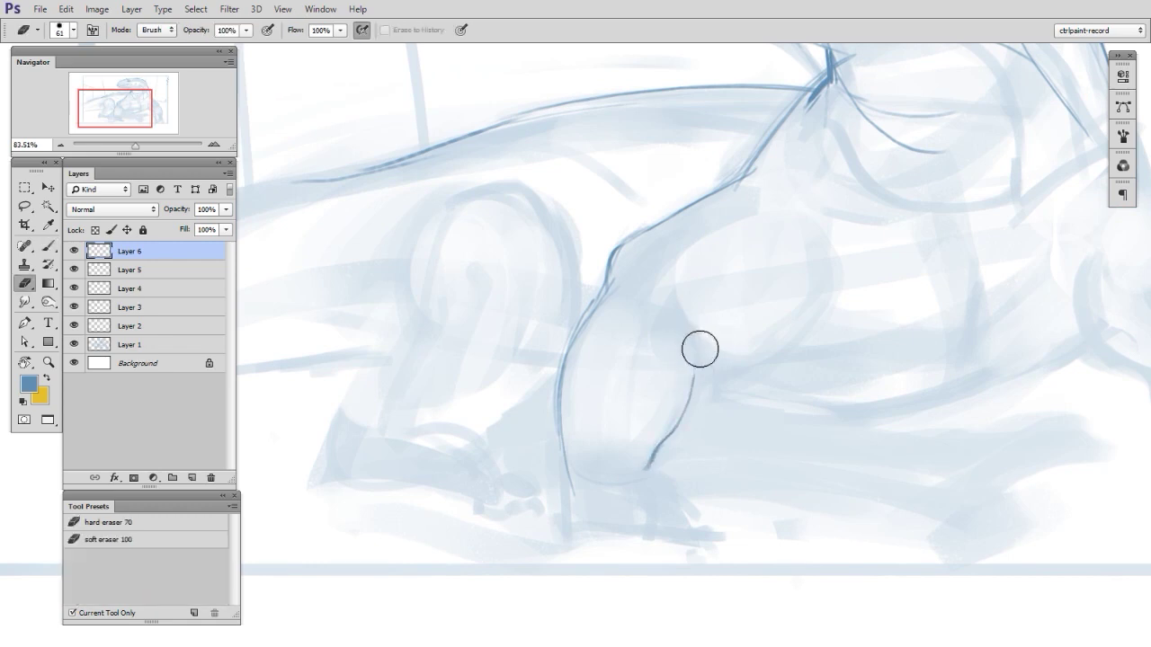
pyautogui.press('b')
pyautogui.moveTo(678, 379); pyautogui.dragTo(761, 360)
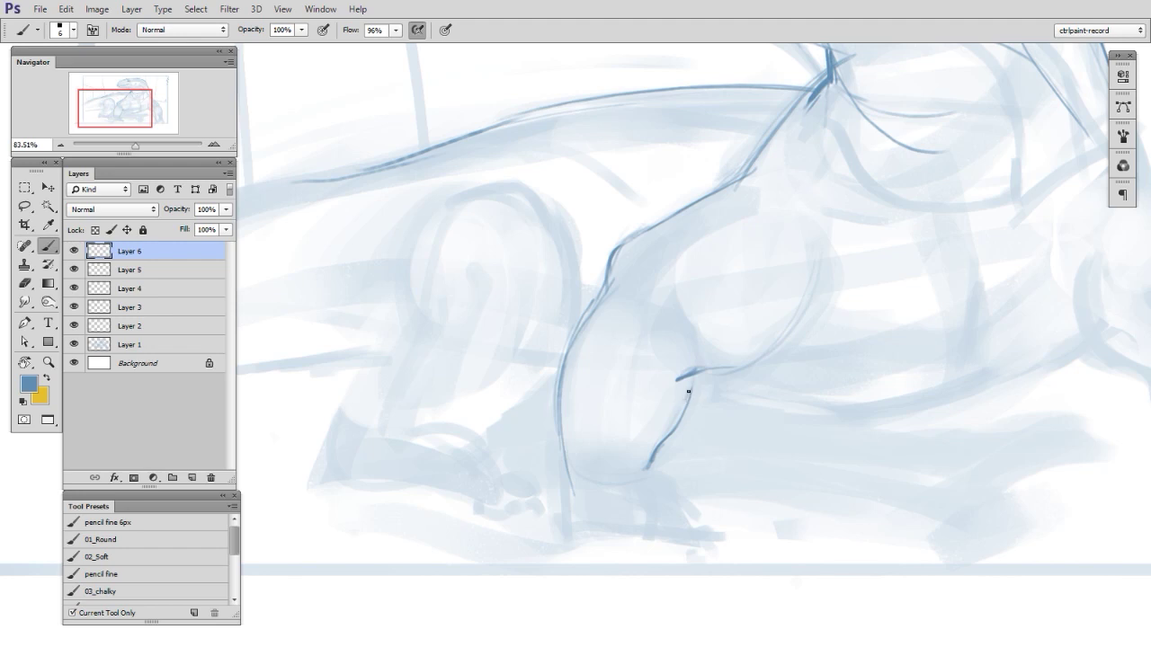
# Step: Draw the short elbow crease lines of the front leg and the curved chest line meeting them, erasing the rough overlap
pyautogui.moveTo(683, 380); pyautogui.dragTo(725, 366)
pyautogui.moveTo(679, 326); pyautogui.dragTo(685, 373)
pyautogui.hotkey('ctrl', 'z')
pyautogui.moveTo(685, 321); pyautogui.dragTo(695, 367)
pyautogui.moveTo(818, 291); pyautogui.dragTo(761, 328)
pyautogui.press('e')
pyautogui.moveTo(707, 386); pyautogui.dragTo(758, 338)
pyautogui.press('b')
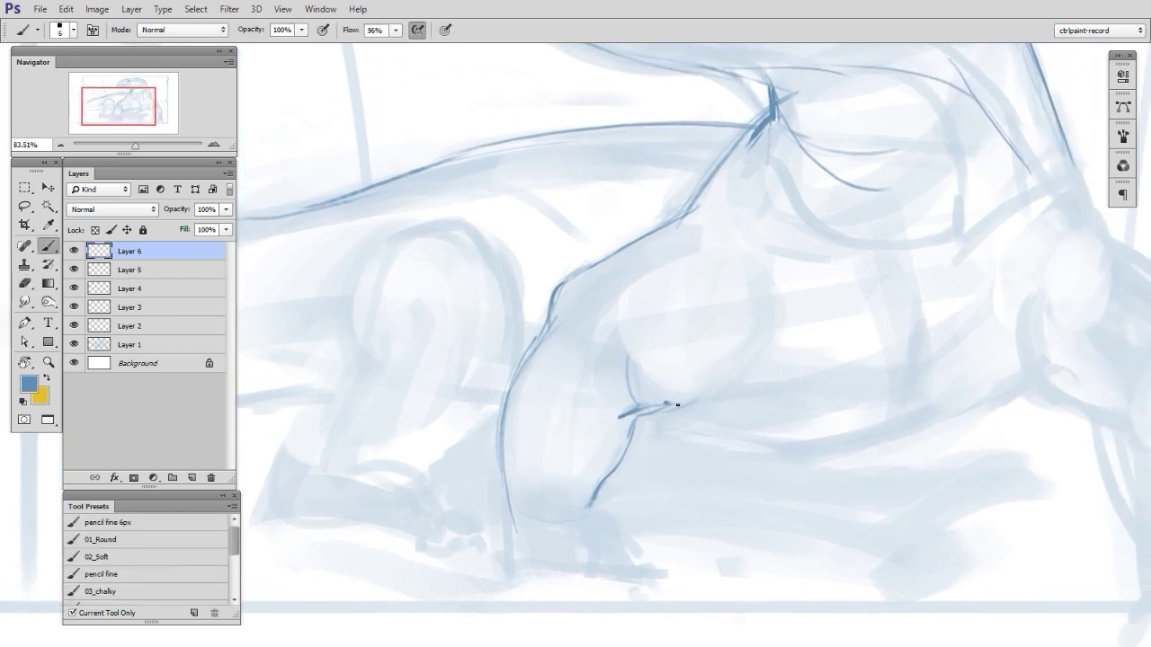
pyautogui.moveTo(664, 411); pyautogui.dragTo(752, 370)
# Step: On a new layer, draw the long belly line from the front leg's elbow to the far front leg, undoing the unsatisfactory strokes
pyautogui.hotkey('ctrl', 'shift', 'alt', 'n')
pyautogui.moveTo(740, 439); pyautogui.dragTo(659, 470)
pyautogui.press('r')
pyautogui.moveTo(773, 480); pyautogui.dragTo(870, 465)
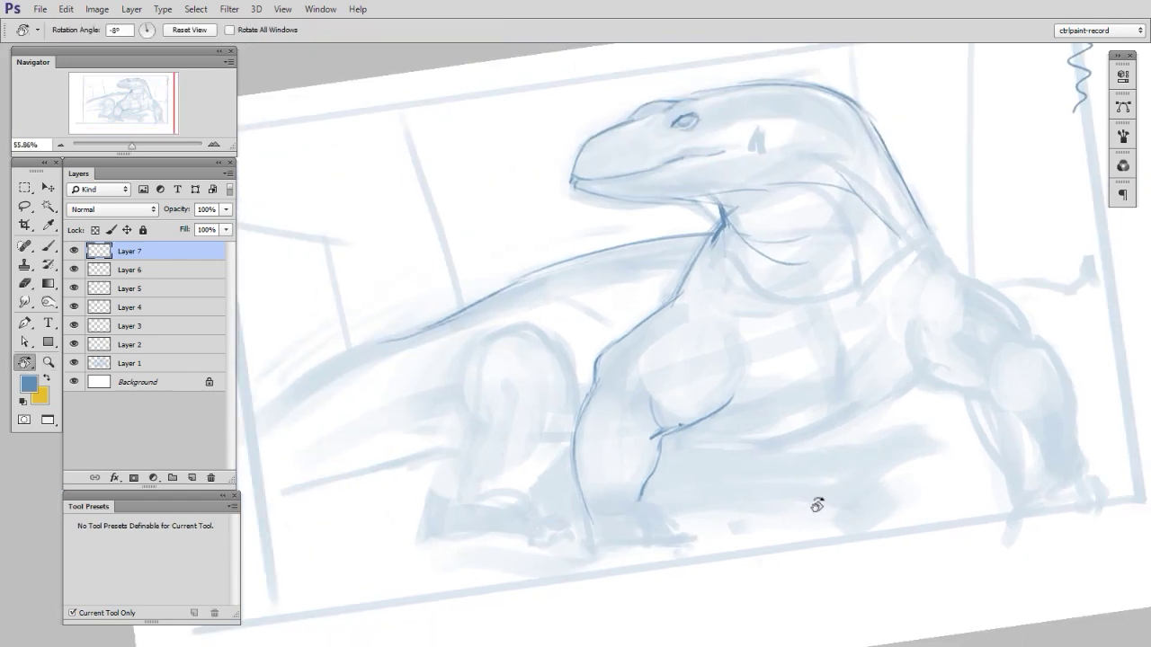
pyautogui.moveTo(822, 503)
pyautogui.mouseDown()
pyautogui.moveTo(902, 475)
pyautogui.moveTo(817, 494)
pyautogui.moveTo(845, 342)
pyautogui.moveTo(732, 342)
pyautogui.mouseUp()
pyautogui.press('r')
pyautogui.hotkey('ctrl', 'shift', 'alt', 'n')
pyautogui.press('b')
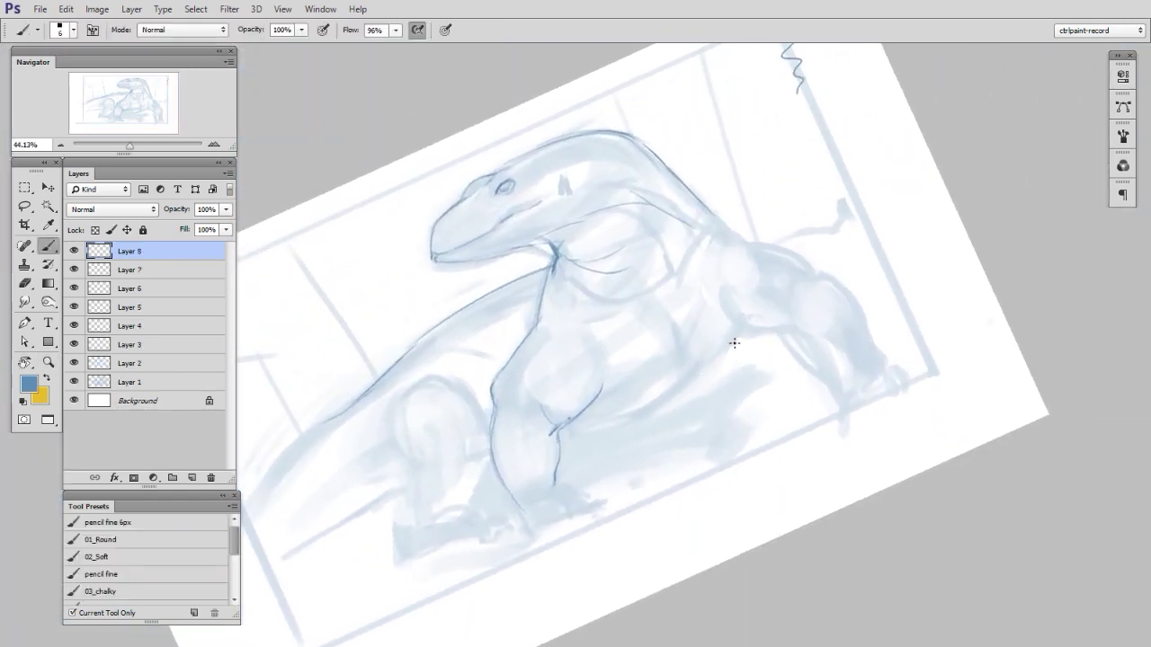
pyautogui.moveTo(569, 424); pyautogui.dragTo(733, 346)
pyautogui.hotkey('ctrl', 'z')
pyautogui.moveTo(571, 421)
pyautogui.mouseDown()
pyautogui.moveTo(732, 355)
pyautogui.moveTo(677, 391)
pyautogui.mouseUp()
pyautogui.hotkey('ctrl', 'z')
pyautogui.moveTo(615, 413); pyautogui.dragTo(724, 351)
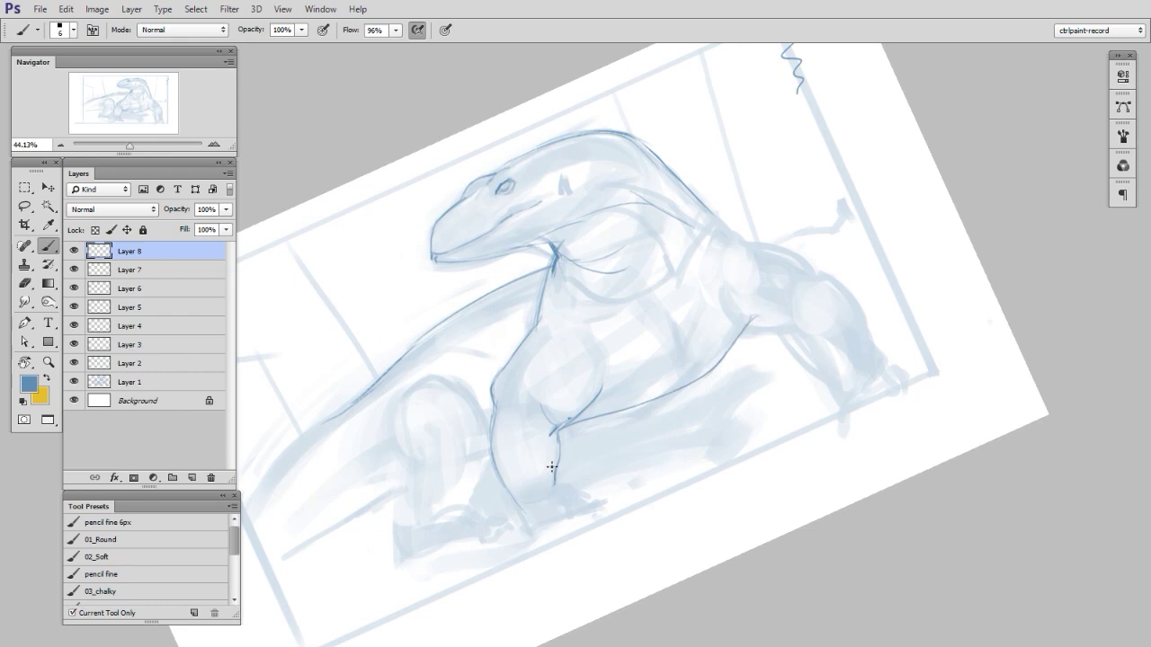
# Step: Trim the belly line with the Eraser where it meets the front leg and the far front leg
pyautogui.press('e')
pyautogui.moveTo(563, 426); pyautogui.dragTo(619, 412)
pyautogui.press('b')
pyautogui.press('Escape')
pyautogui.press('e')
pyautogui.moveTo(786, 381)
pyautogui.mouseDown()
pyautogui.moveTo(774, 395)
pyautogui.moveTo(788, 392)
pyautogui.mouseUp()
pyautogui.press('b')
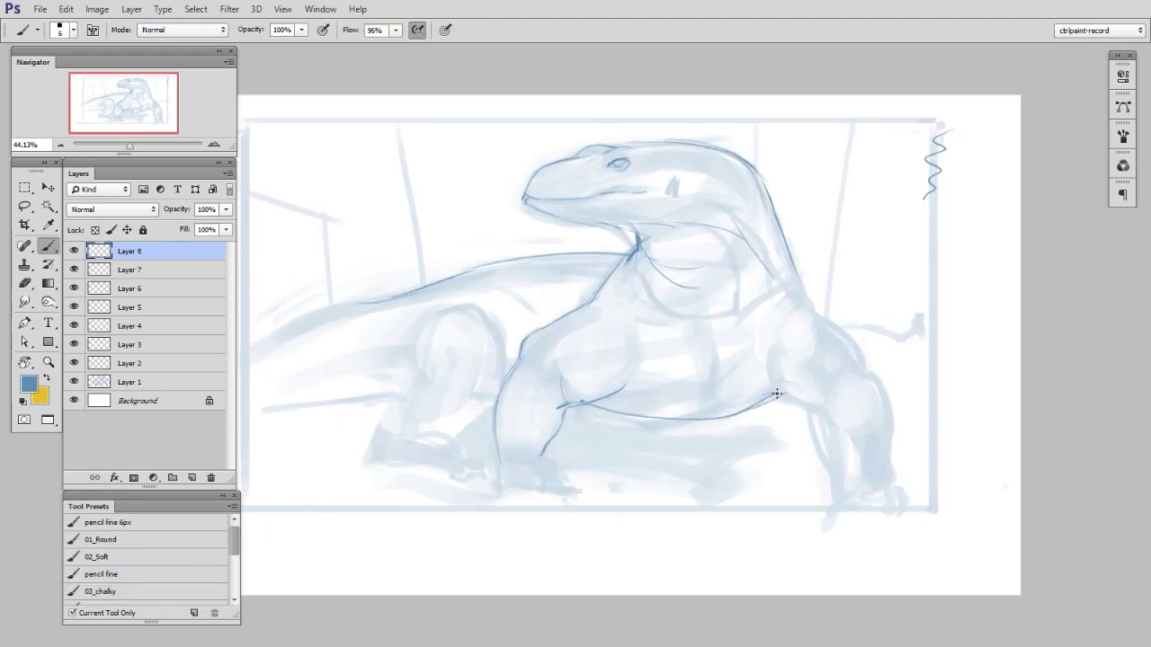
pyautogui.press('e')
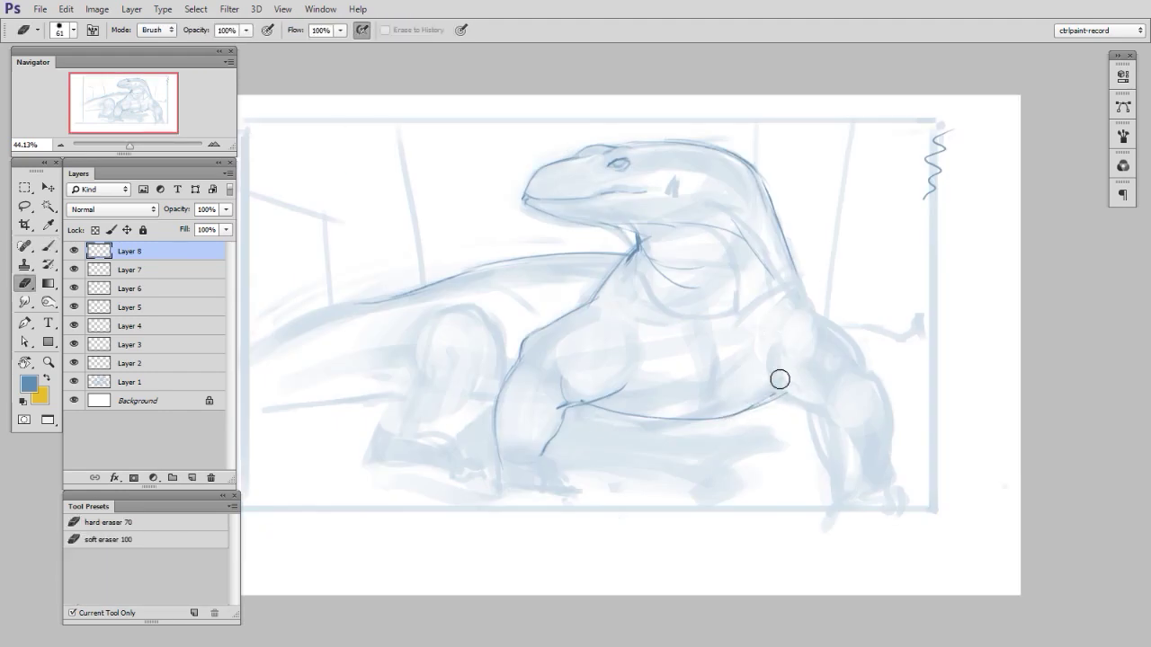
pyautogui.moveTo(835, 391); pyautogui.dragTo(871, 391)
pyautogui.moveTo(762, 414); pyautogui.dragTo(710, 354)
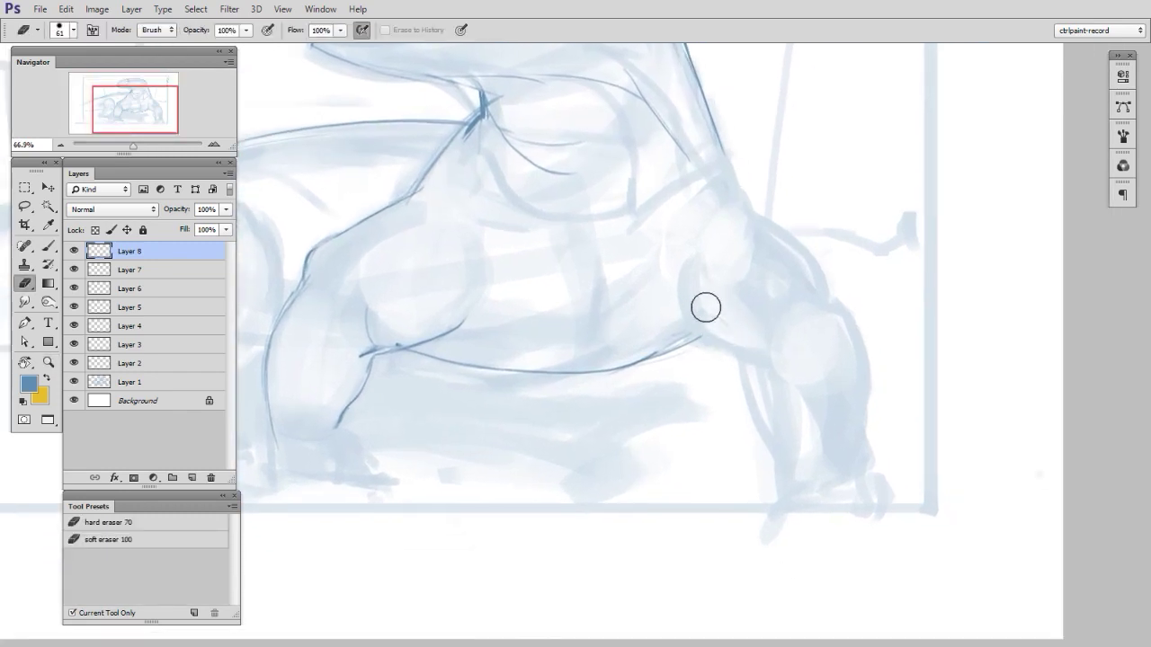
pyautogui.moveTo(720, 310); pyautogui.dragTo(746, 306)
# Step: On a new layer, draw the underside of the far upper front leg and the inner contour of its lower leg
pyautogui.hotkey('ctrl', 'alt', 'shift', 'n')
pyautogui.press('b')
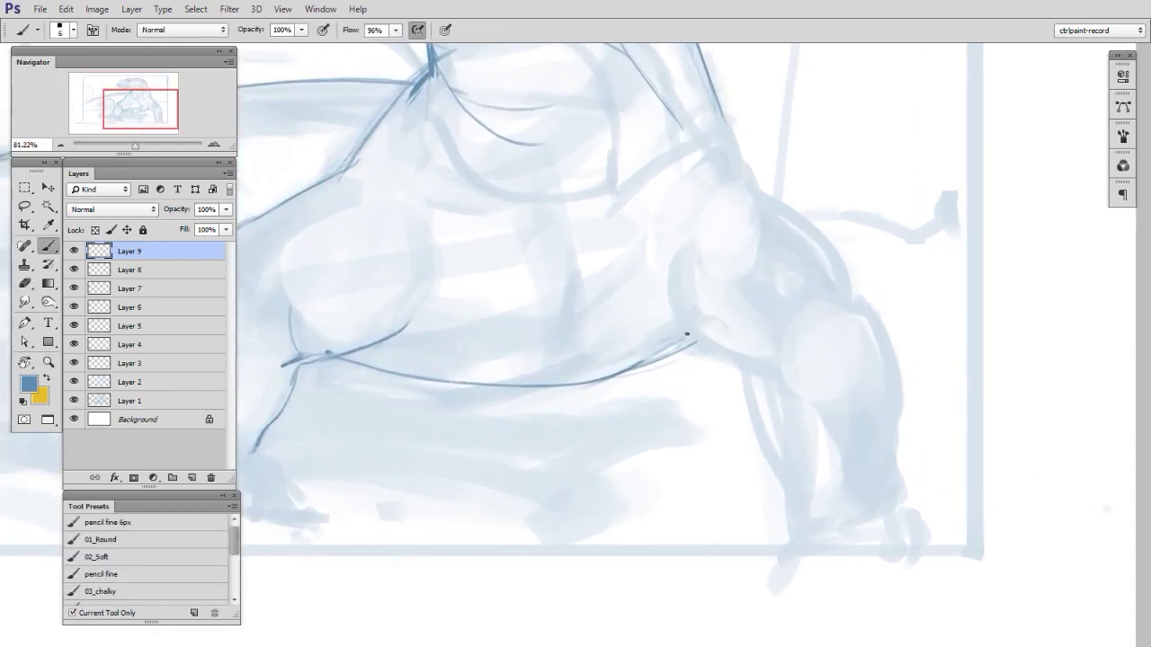
pyautogui.moveTo(669, 304)
pyautogui.mouseDown()
pyautogui.moveTo(695, 344)
pyautogui.moveTo(764, 387)
pyautogui.mouseUp()
pyautogui.moveTo(706, 354)
pyautogui.mouseDown()
pyautogui.moveTo(789, 390)
pyautogui.moveTo(777, 394)
pyautogui.mouseUp()
pyautogui.moveTo(705, 355); pyautogui.dragTo(752, 394)
pyautogui.moveTo(708, 358)
pyautogui.mouseDown()
pyautogui.moveTo(788, 398)
pyautogui.moveTo(772, 397)
pyautogui.moveTo(757, 439)
pyautogui.mouseUp()
pyautogui.press('e')
pyautogui.press('b')
pyautogui.moveTo(742, 393); pyautogui.dragTo(793, 538)
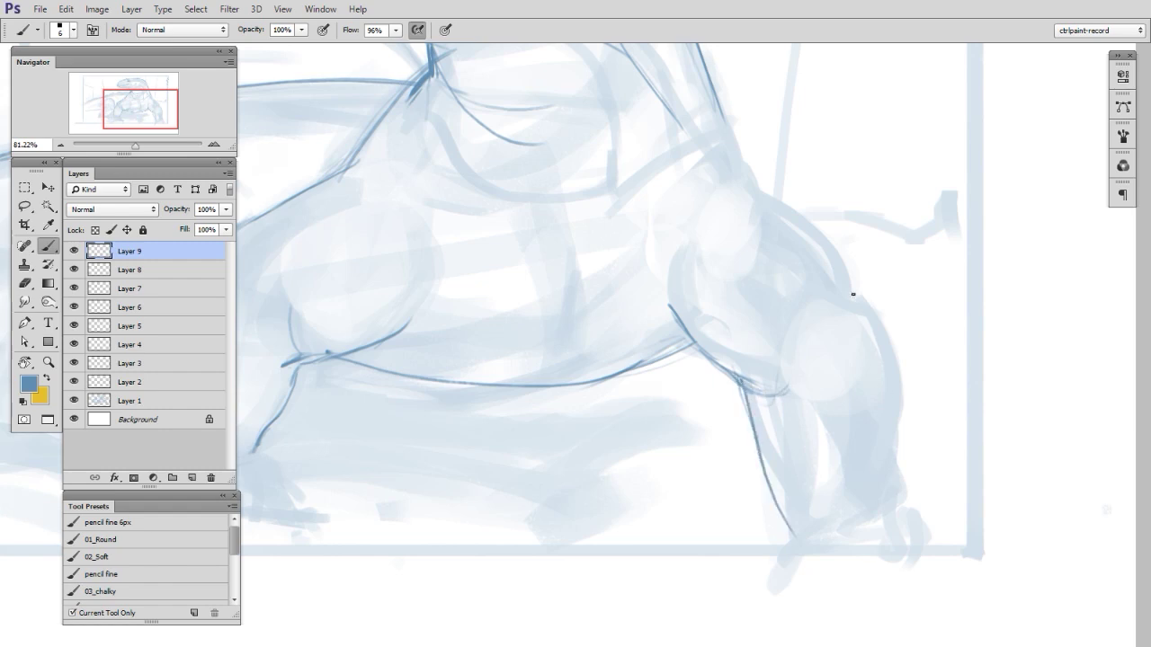
# Step: Draw the outer contour of the far lower front leg from the elbow down to the foot
pyautogui.moveTo(824, 271)
pyautogui.mouseDown()
pyautogui.moveTo(865, 298)
pyautogui.moveTo(887, 352)
pyautogui.moveTo(894, 495)
pyautogui.mouseUp()
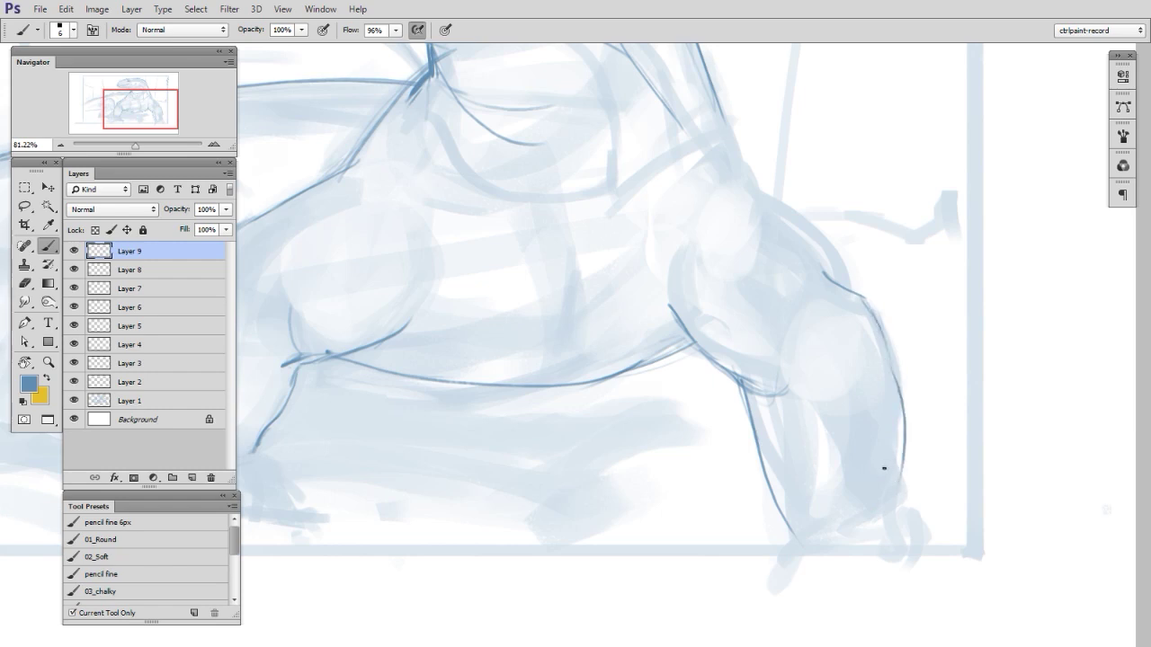
pyautogui.moveTo(891, 368)
pyautogui.mouseDown()
pyautogui.moveTo(886, 518)
pyautogui.moveTo(903, 536)
pyautogui.mouseUp()
pyautogui.moveTo(947, 484); pyautogui.dragTo(915, 511)
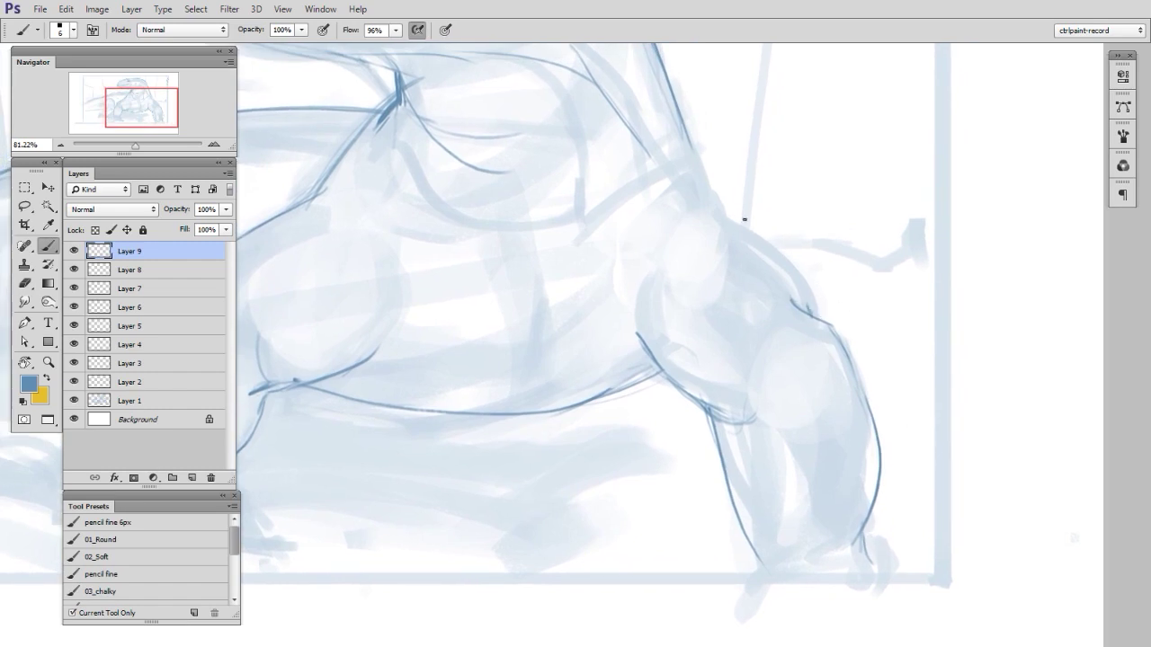
# Step: Draw the far shoulder's outer contour from the neck base down to the elbow and tidy it with the Eraser
pyautogui.moveTo(726, 209)
pyautogui.mouseDown()
pyautogui.moveTo(767, 234)
pyautogui.moveTo(812, 302)
pyautogui.mouseUp()
pyautogui.moveTo(789, 257); pyautogui.dragTo(811, 322)
pyautogui.press('e')
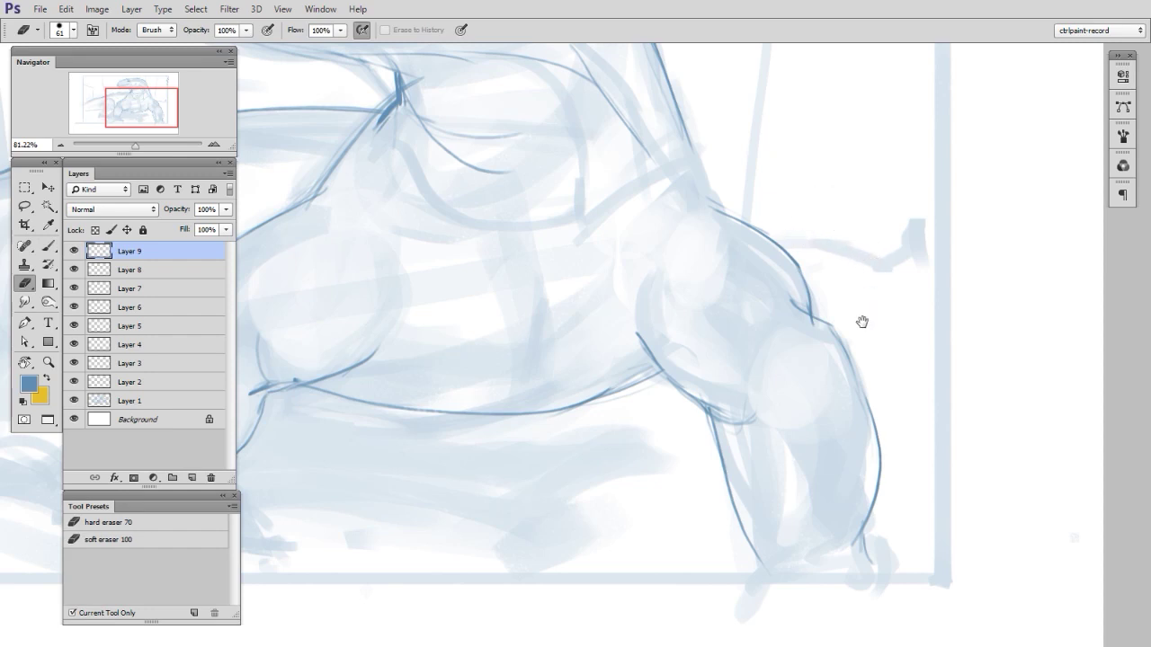
pyautogui.moveTo(794, 265); pyautogui.dragTo(828, 306)
# Step: Strengthen the far shoulder contour and extend the back-of-neck line down to join it
pyautogui.press('b')
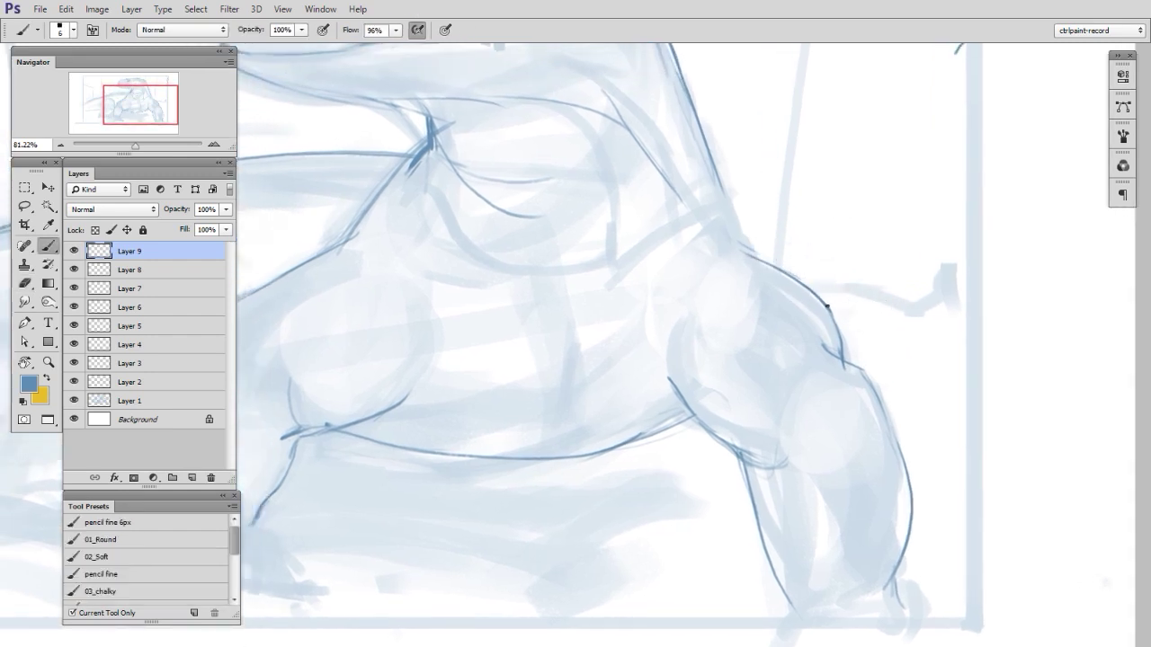
pyautogui.moveTo(837, 314); pyautogui.dragTo(825, 353)
pyautogui.moveTo(745, 291); pyautogui.dragTo(732, 258)
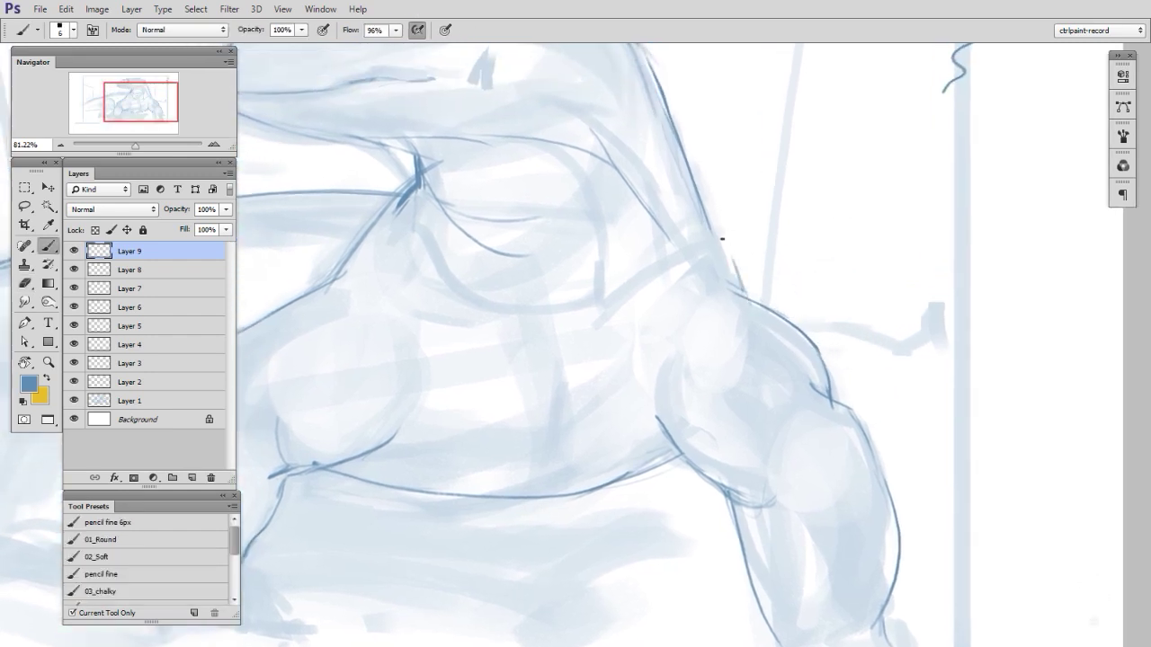
pyautogui.press('e')
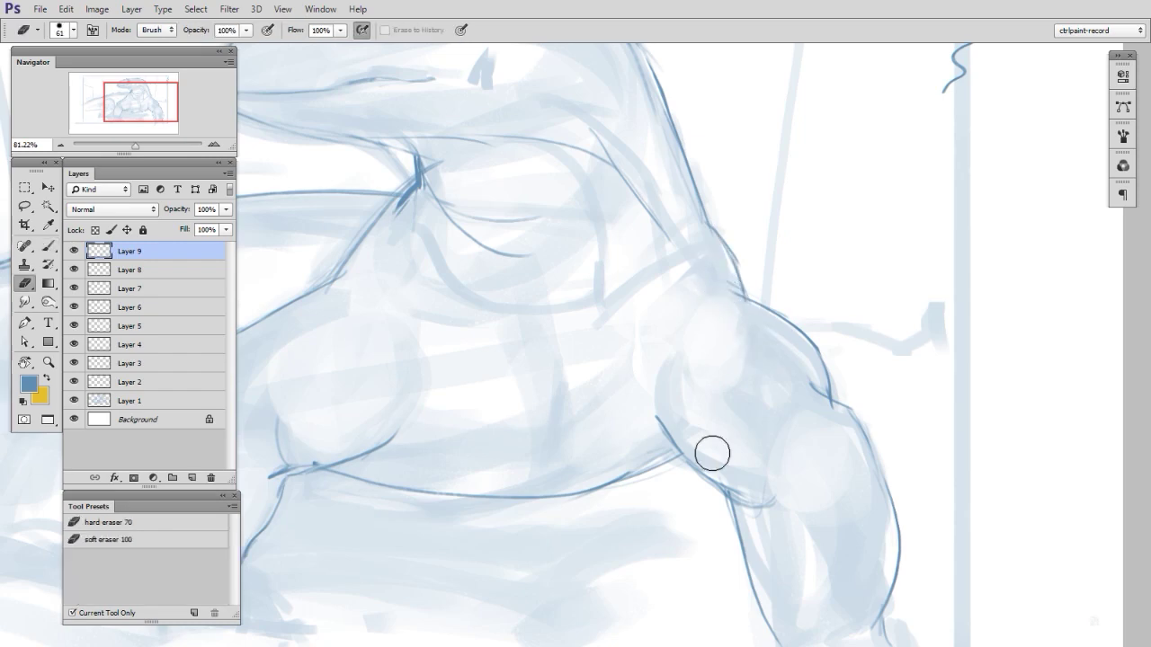
pyautogui.press('b')
pyautogui.moveTo(667, 439); pyautogui.dragTo(663, 361)
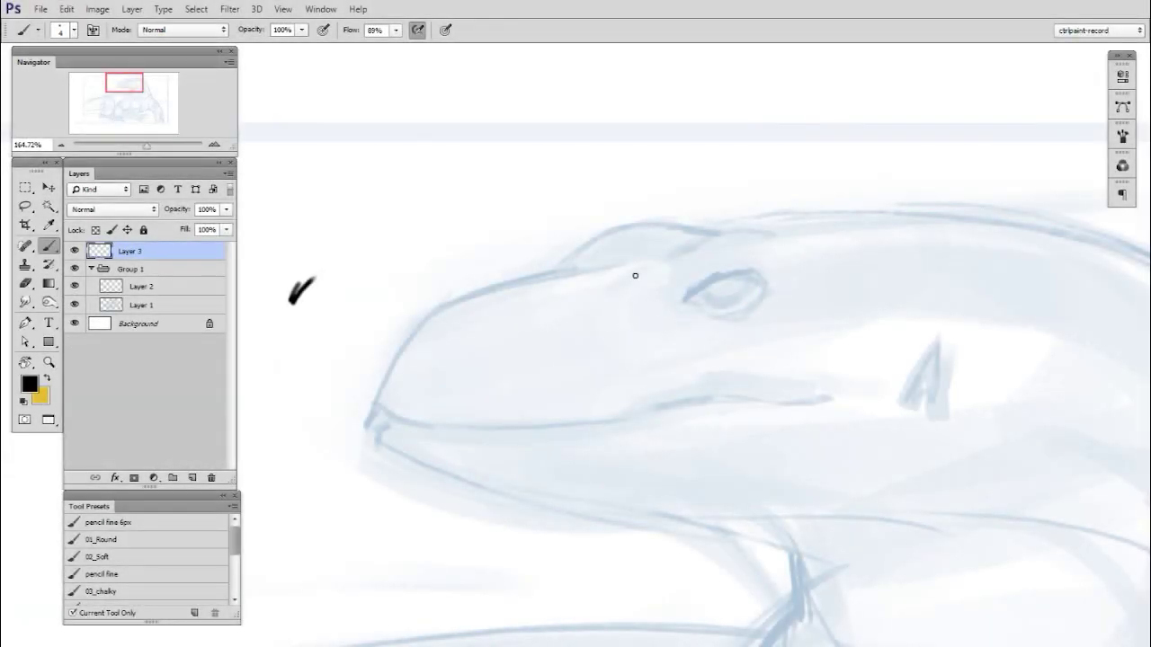
# Step: In black, draw the curved socket outline, eyelids and eyeball of the lizard's eye, and refine the eye with an 11 px Eraser
pyautogui.moveTo(635, 275)
pyautogui.mouseDown()
pyautogui.moveTo(664, 342)
pyautogui.moveTo(775, 232)
pyautogui.mouseUp()
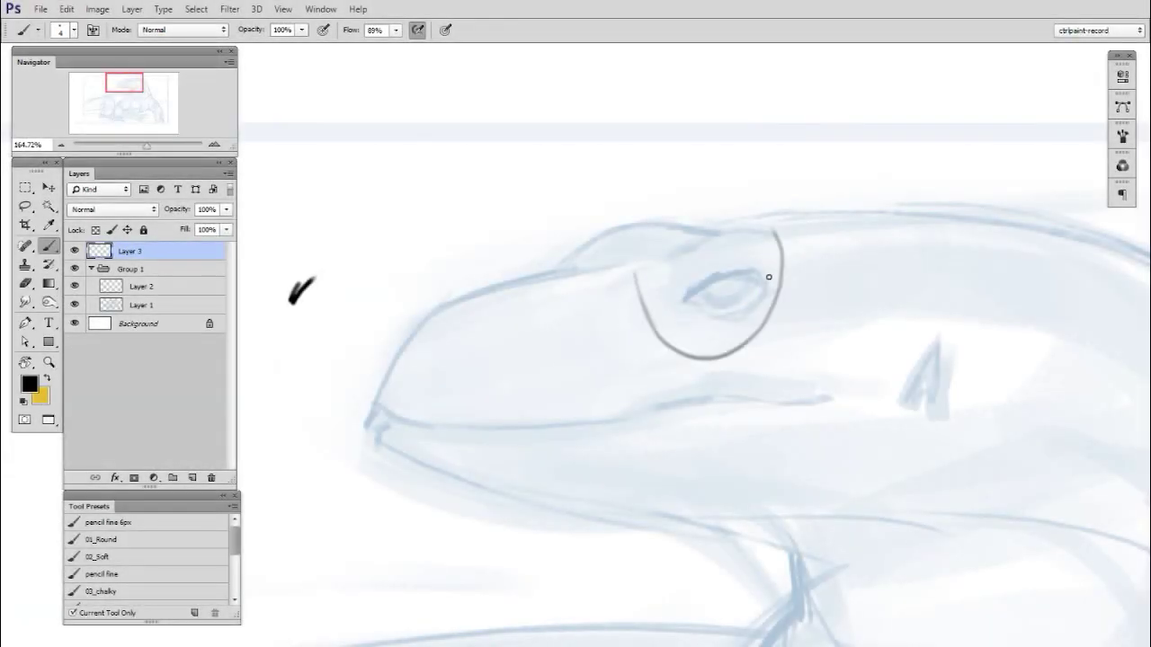
pyautogui.moveTo(682, 291)
pyautogui.mouseDown()
pyautogui.moveTo(756, 281)
pyautogui.moveTo(699, 284)
pyautogui.moveTo(707, 279)
pyautogui.moveTo(680, 298)
pyautogui.moveTo(739, 280)
pyautogui.moveTo(692, 302)
pyautogui.moveTo(711, 310)
pyautogui.moveTo(766, 282)
pyautogui.moveTo(710, 284)
pyautogui.moveTo(736, 283)
pyautogui.moveTo(713, 312)
pyautogui.mouseUp()
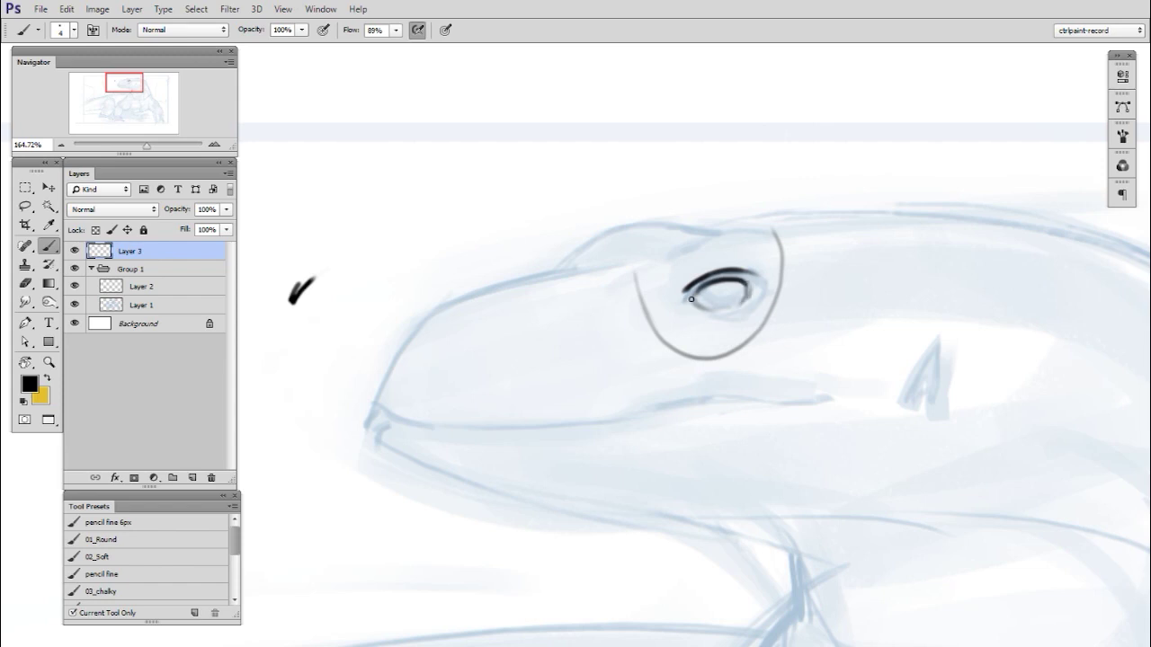
pyautogui.moveTo(693, 300)
pyautogui.mouseDown()
pyautogui.moveTo(750, 313)
pyautogui.moveTo(730, 286)
pyautogui.moveTo(676, 302)
pyautogui.moveTo(733, 318)
pyautogui.mouseUp()
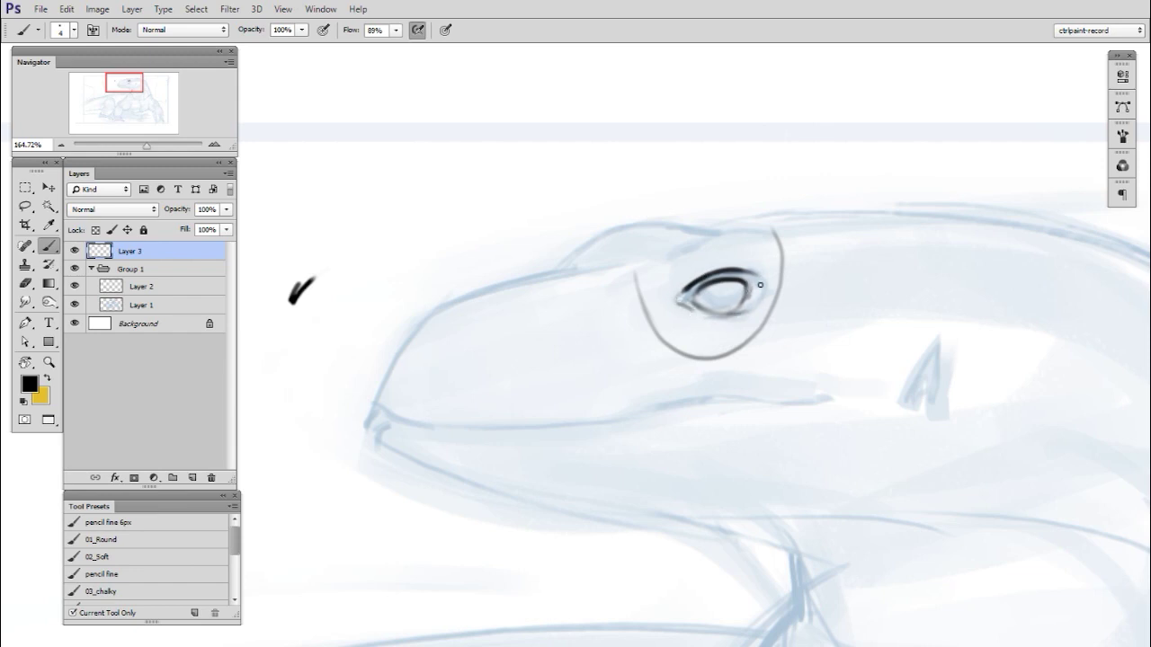
pyautogui.moveTo(760, 285); pyautogui.dragTo(751, 272)
pyautogui.press('e')
pyautogui.press('[')
pyautogui.press('[')
pyautogui.press('[')
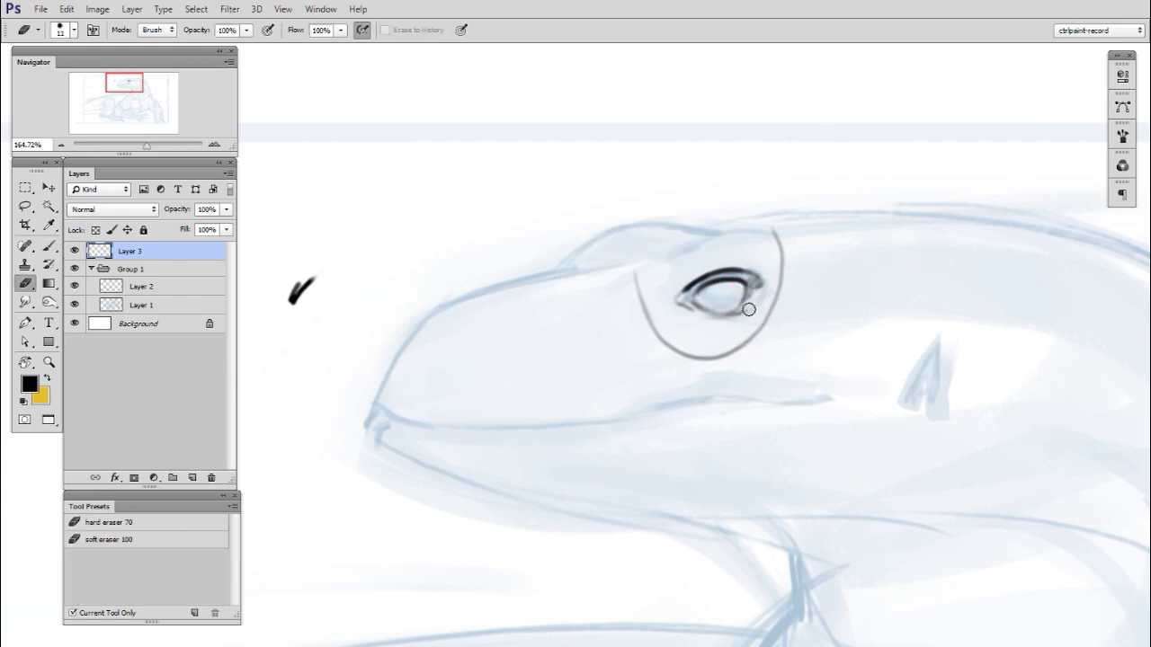
# Step: Try shading the eyeball with dark strokes on a new layer, and undo the strokes
pyautogui.hotkey('ctrl', 'shift', 'alt', 'n')
pyautogui.press('b')
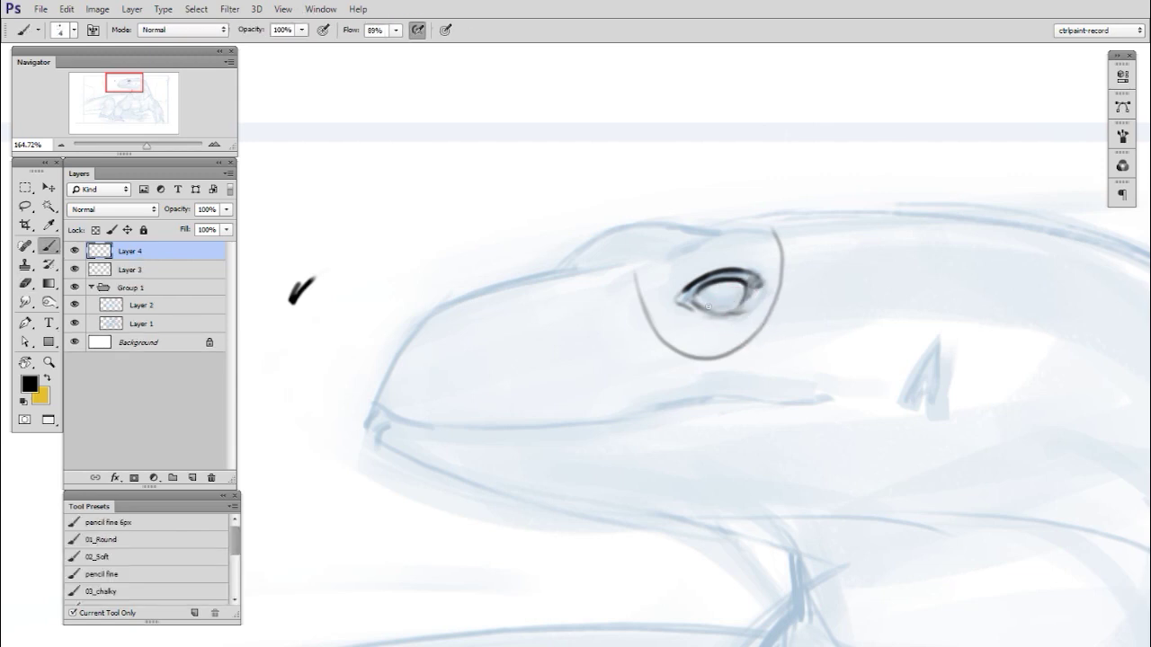
pyautogui.moveTo(709, 306)
pyautogui.mouseDown()
pyautogui.moveTo(742, 281)
pyautogui.moveTo(713, 306)
pyautogui.moveTo(733, 289)
pyautogui.moveTo(716, 304)
pyautogui.moveTo(713, 283)
pyautogui.mouseUp()
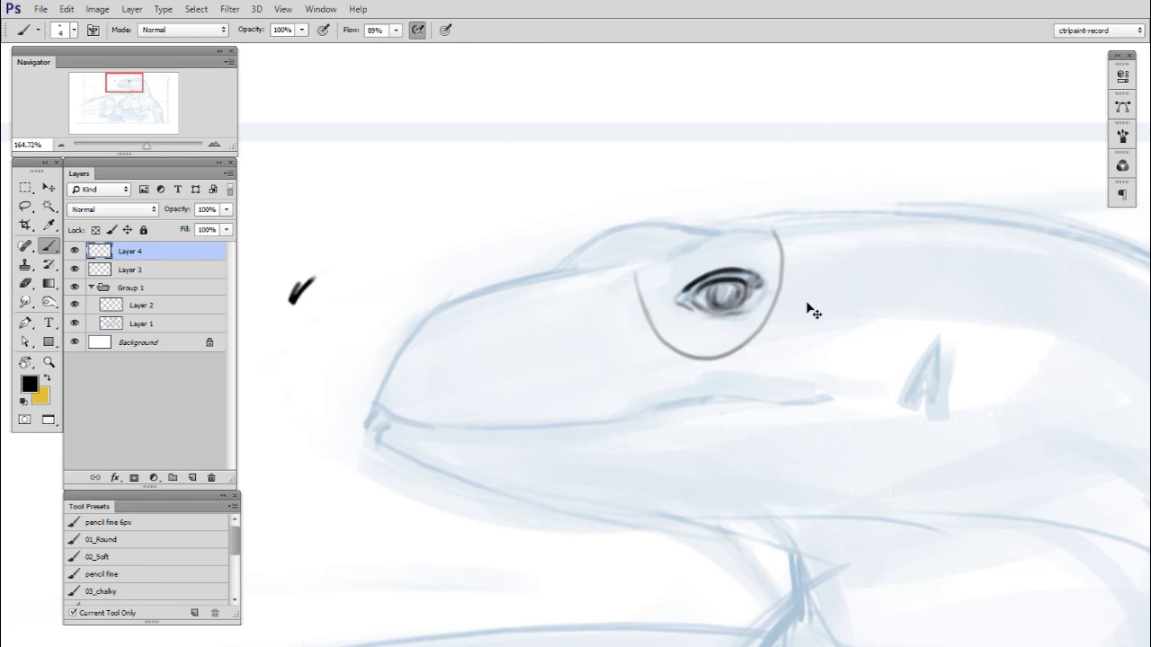
pyautogui.hotkey('ctrl', 'alt', 'z')
pyautogui.hotkey('ctrl', 'alt', 'z')
pyautogui.hotkey('ctrl', 'alt', 'z')
pyautogui.hotkey('ctrl', 'alt', 'z')
pyautogui.hotkey('ctrl', 'alt', 'z')
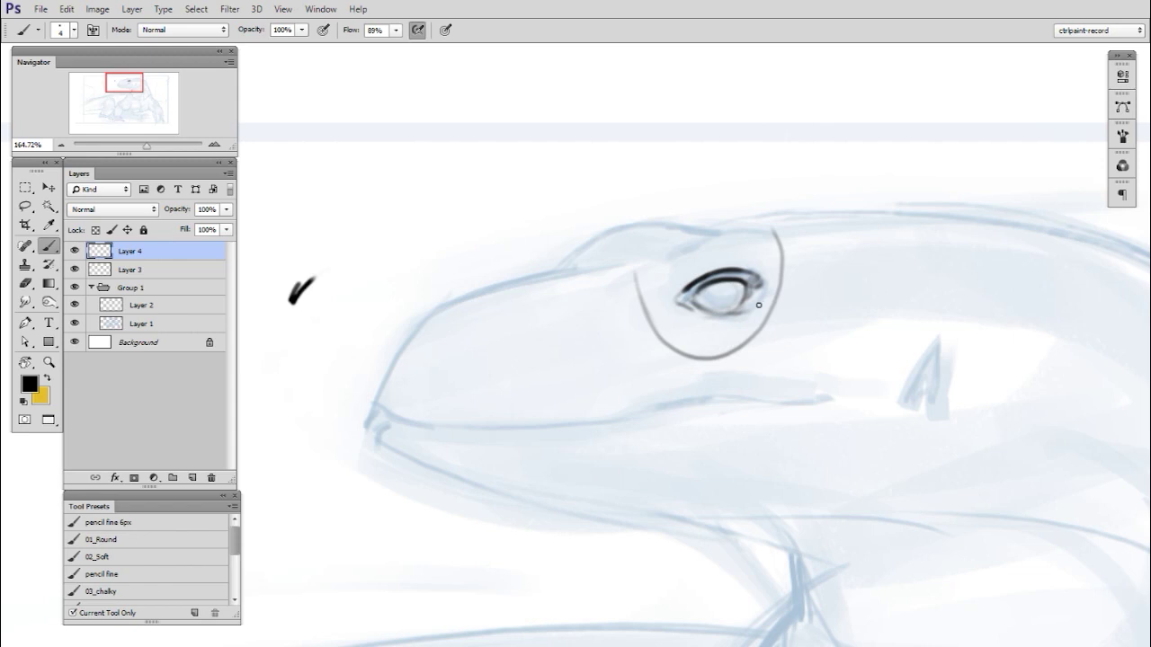
# Step: On separate new layers, draw the inner ring of the eyeball and the lid folds arching above the eye
pyautogui.hotkey('ctrl', 'shift', 'alt', 'n')
pyautogui.moveTo(703, 290)
pyautogui.mouseDown()
pyautogui.moveTo(736, 296)
pyautogui.moveTo(758, 285)
pyautogui.mouseUp()
pyautogui.hotkey('ctrl', 'shift', 'alt', 'n')
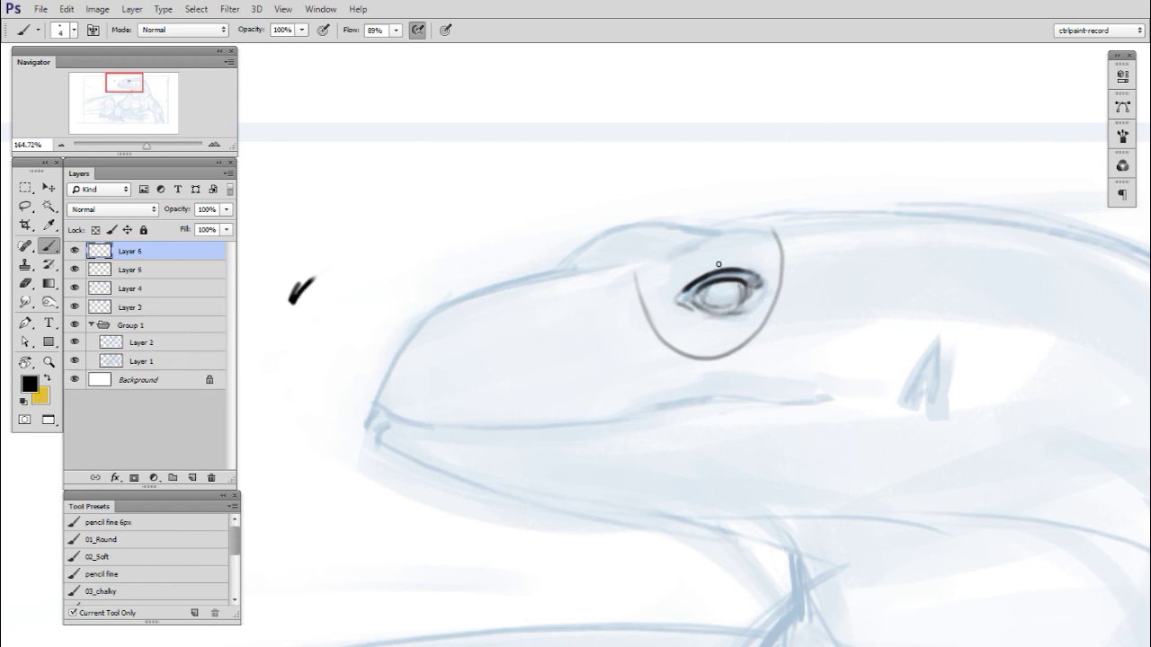
pyautogui.moveTo(682, 271); pyautogui.dragTo(761, 265)
pyautogui.press('e')
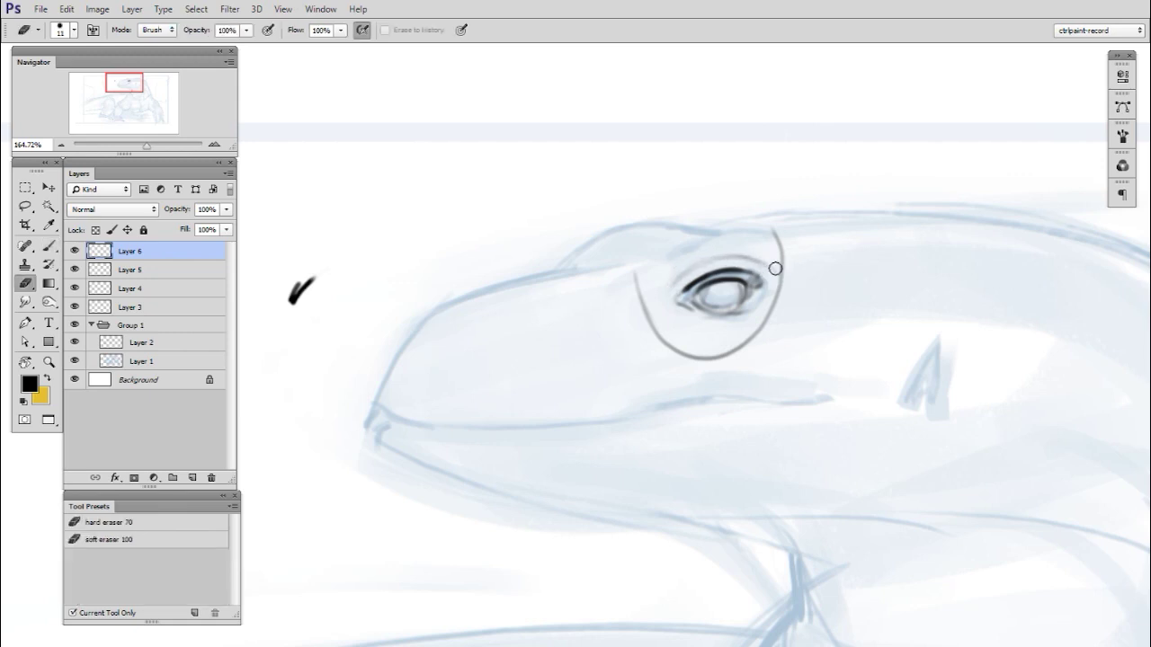
# Step: On another new layer, draw the dark brow ridge above the eye and the upper contour of the snout
pyautogui.hotkey('ctrl', 'shift', 'alt', 'n')
pyautogui.press('b')
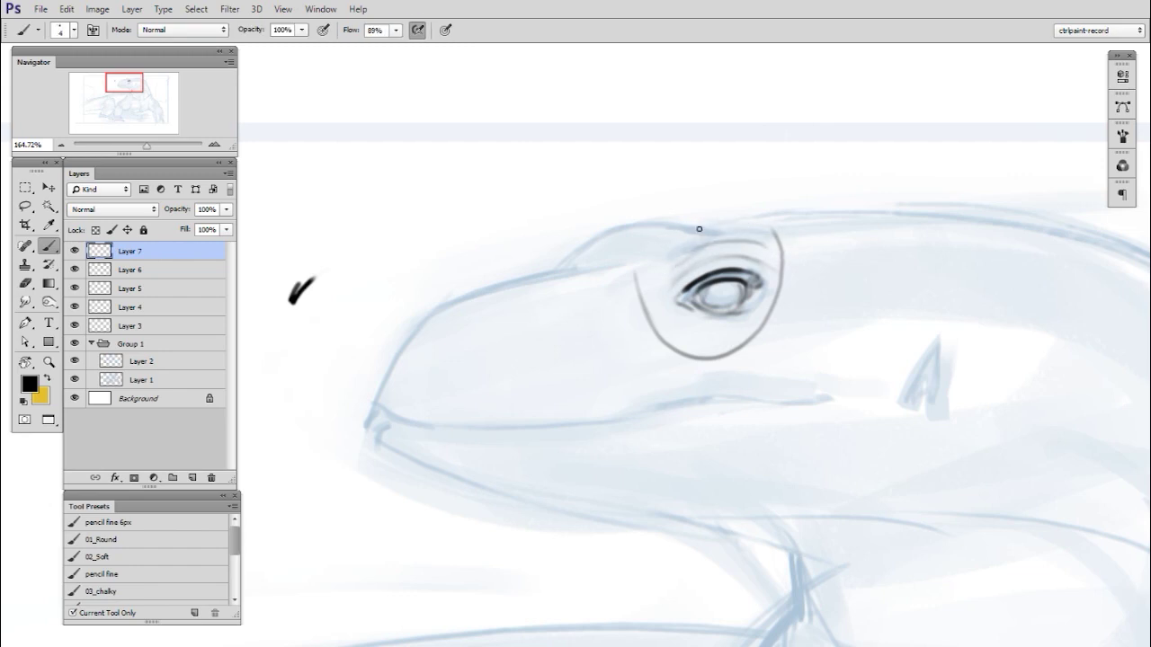
pyautogui.moveTo(638, 254)
pyautogui.mouseDown()
pyautogui.moveTo(750, 231)
pyautogui.moveTo(707, 222)
pyautogui.moveTo(775, 227)
pyautogui.mouseUp()
pyautogui.moveTo(717, 223); pyautogui.dragTo(644, 253)
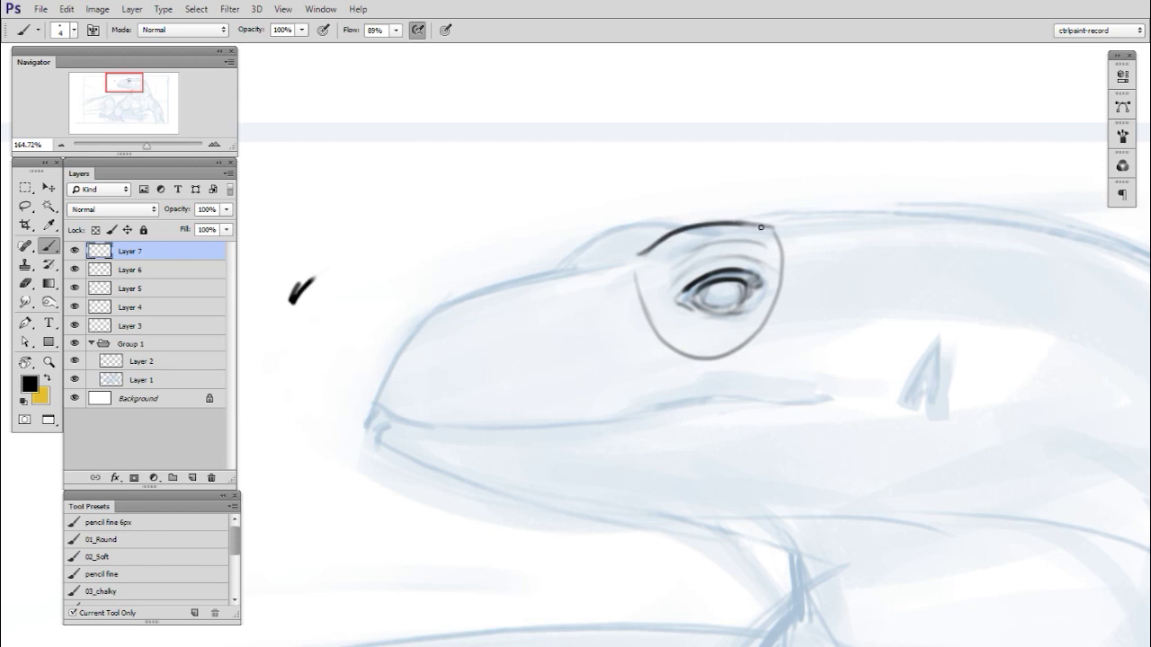
pyautogui.moveTo(720, 223); pyautogui.dragTo(796, 222)
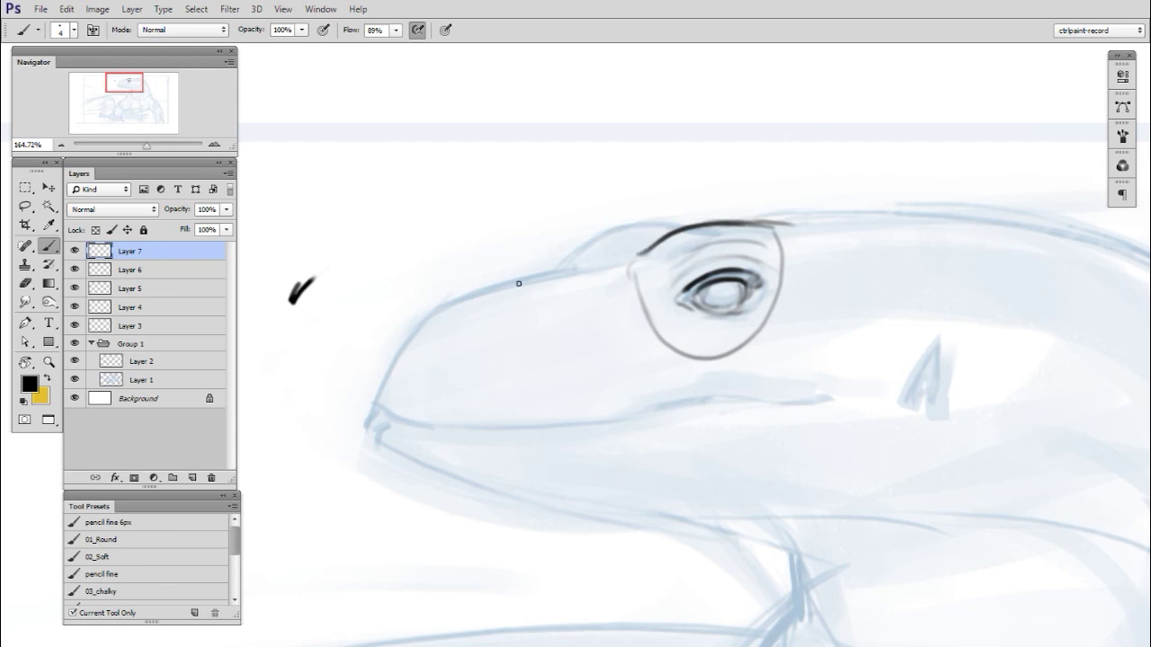
pyautogui.moveTo(519, 283)
pyautogui.mouseDown()
pyautogui.moveTo(589, 259)
pyautogui.moveTo(529, 277)
pyautogui.mouseUp()
pyautogui.moveTo(377, 396)
pyautogui.mouseDown()
pyautogui.moveTo(412, 331)
pyautogui.moveTo(461, 297)
pyautogui.mouseUp()
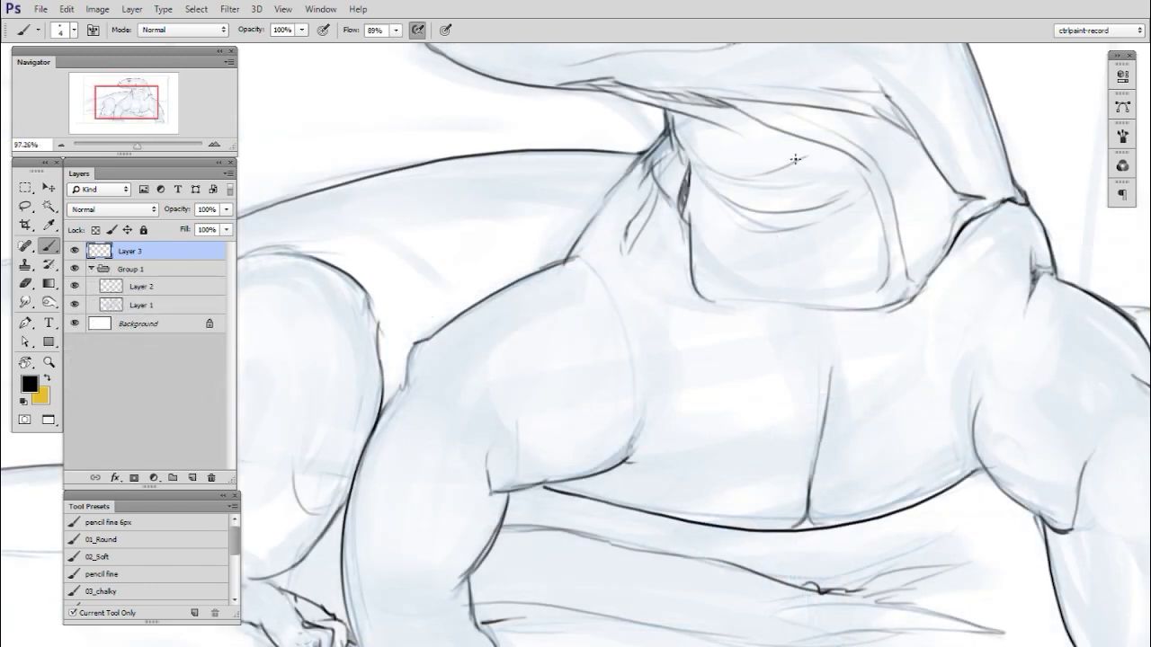
# Step: Add a short stroke to the throat folds, and try a further fold line across the neck and undo it
pyautogui.press('e')
pyautogui.press('b')
pyautogui.moveTo(675, 120)
pyautogui.mouseDown()
pyautogui.moveTo(733, 149)
pyautogui.moveTo(697, 148)
pyautogui.moveTo(670, 116)
pyautogui.moveTo(696, 132)
pyautogui.mouseUp()
pyautogui.moveTo(726, 131); pyautogui.dragTo(800, 139)
pyautogui.hotkey('ctrl', 'z')
pyautogui.press('z')
pyautogui.moveTo(964, 329); pyautogui.dragTo(925, 333)
pyautogui.press('b')
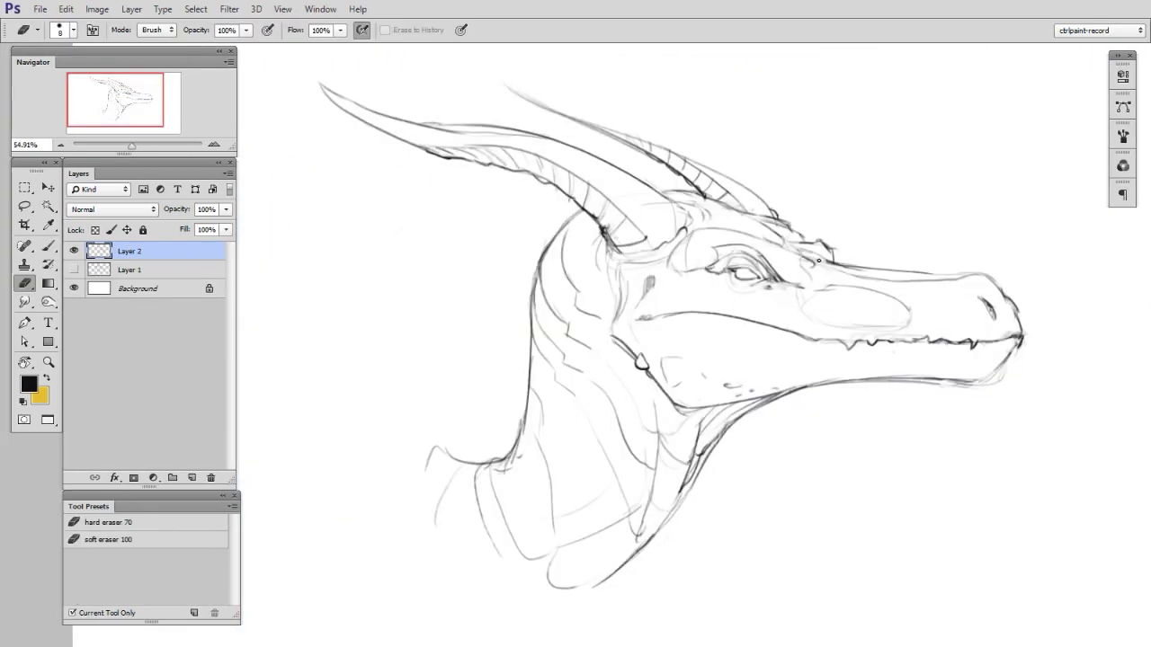
pyautogui.press('b')
pyautogui.press('e')
pyautogui.press('b')
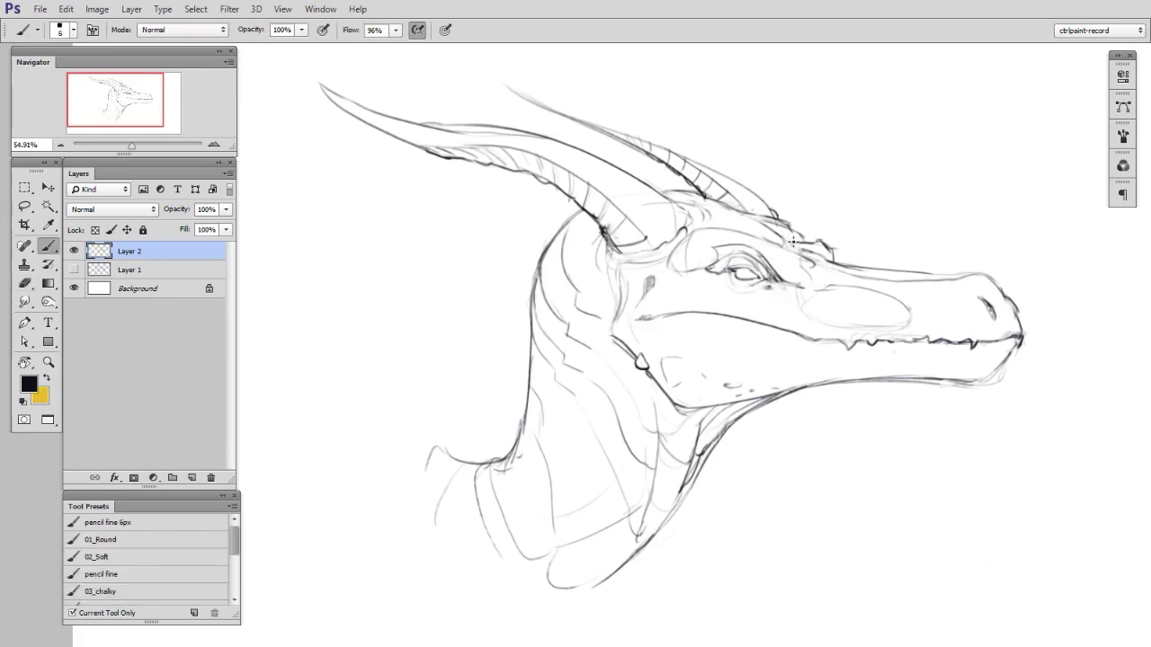